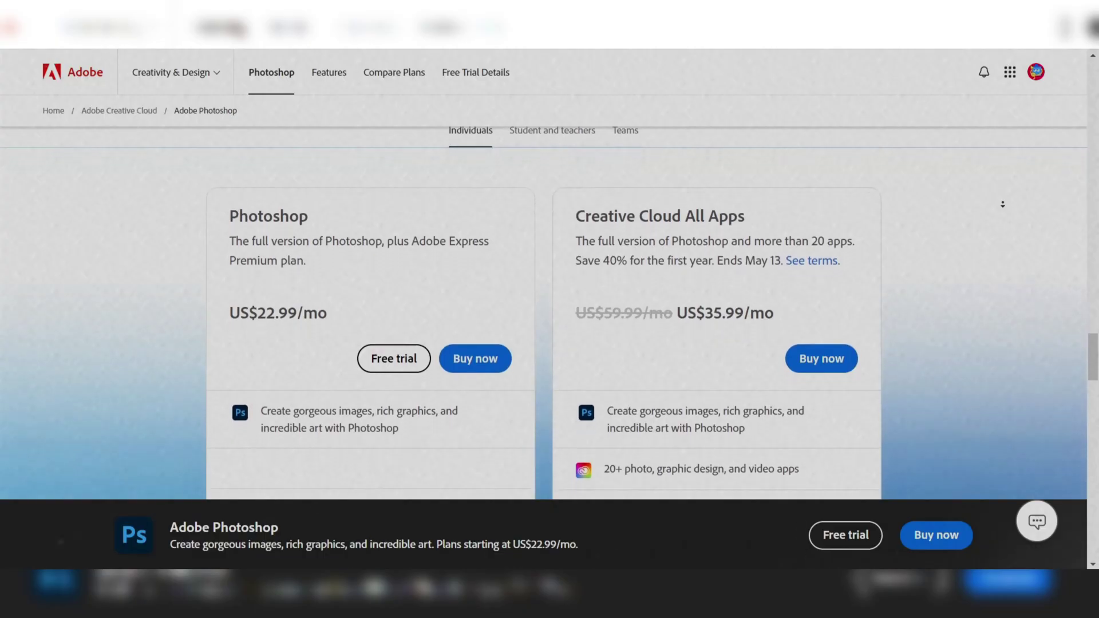
- Examine the Photoshop plan prices and the Google results for free alternatives of photoshop
scroll(1001, 206, "down", 1)
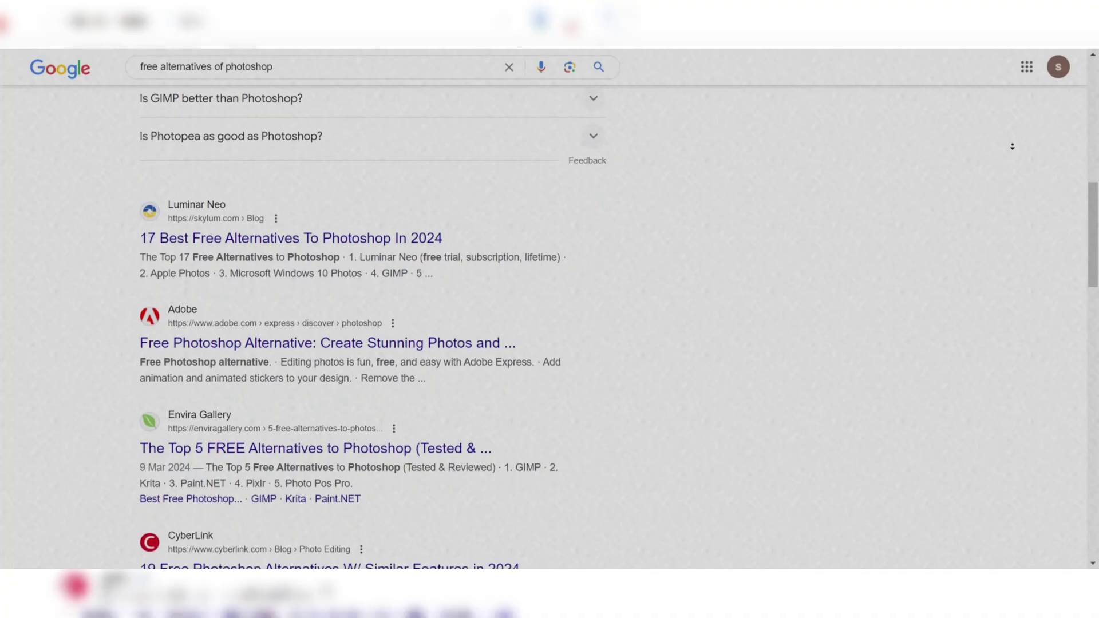
scroll(1012, 148, "down", 5)
scroll(1012, 148, "down", 3)
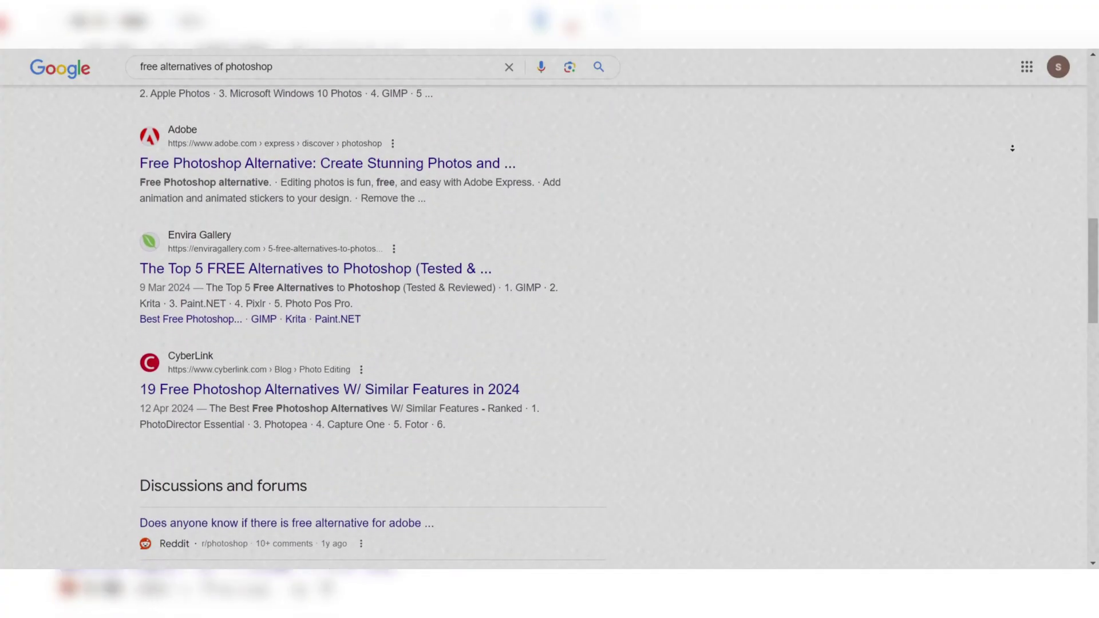
scroll(1013, 148, "down", 1)
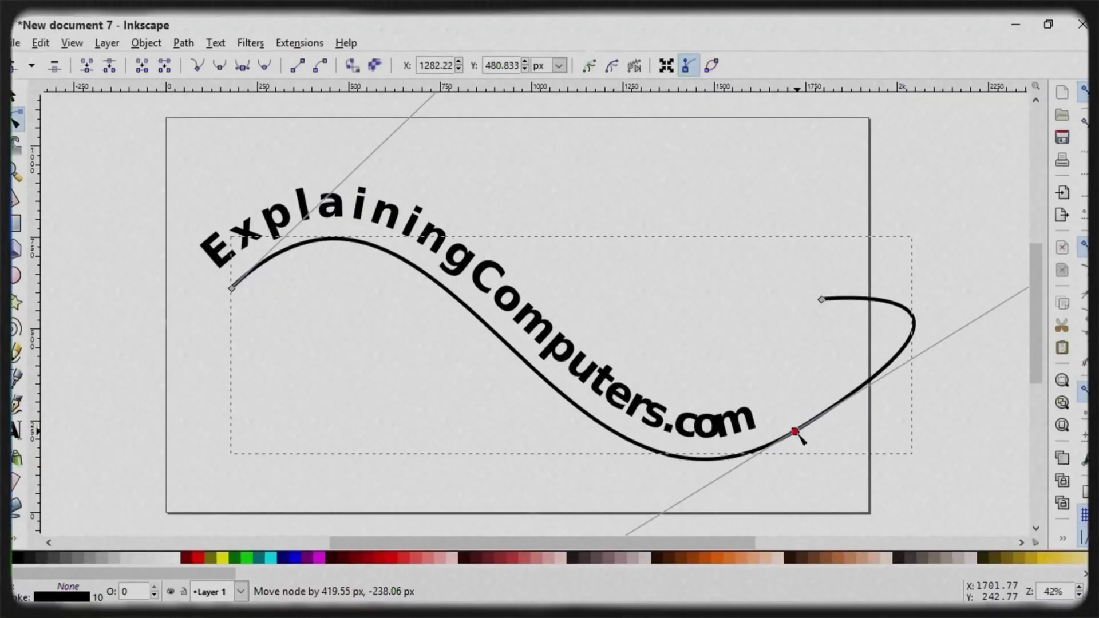
- Move the selected node of the curved path that carries the ExplainingComputers.com text
left_click_drag(798, 435, 812, 441)
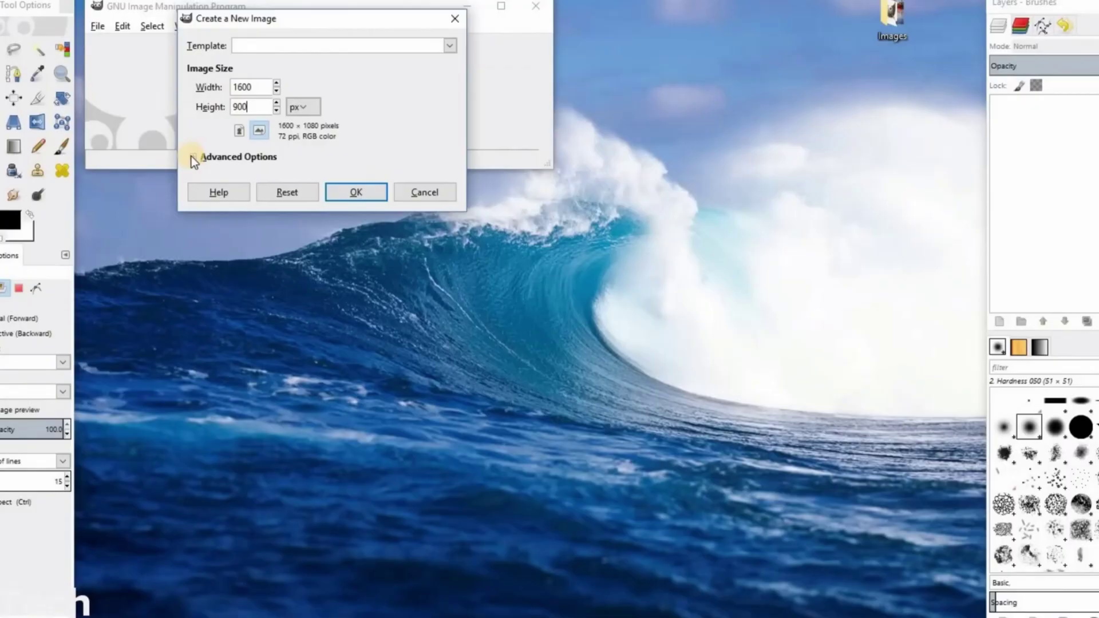
- Expand the advanced options for the new 1600 × 900 px image
left_click(193, 157)
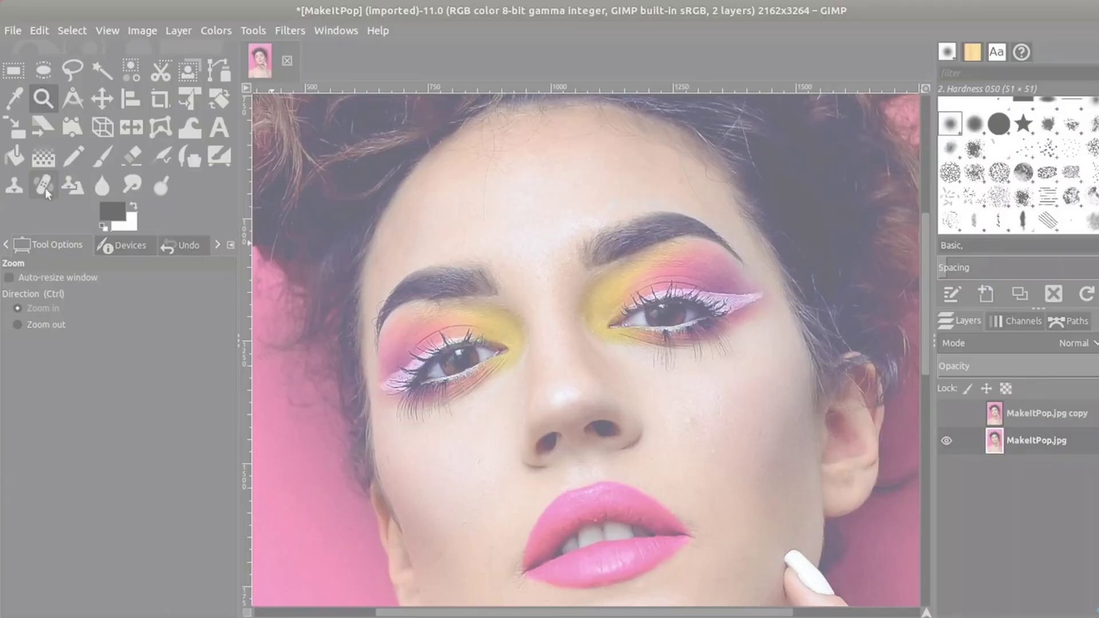
- Zoom in on the woman's face in the MakeItPop portrait with the Zoom tool
left_click_drag(440, 218, 524, 312)
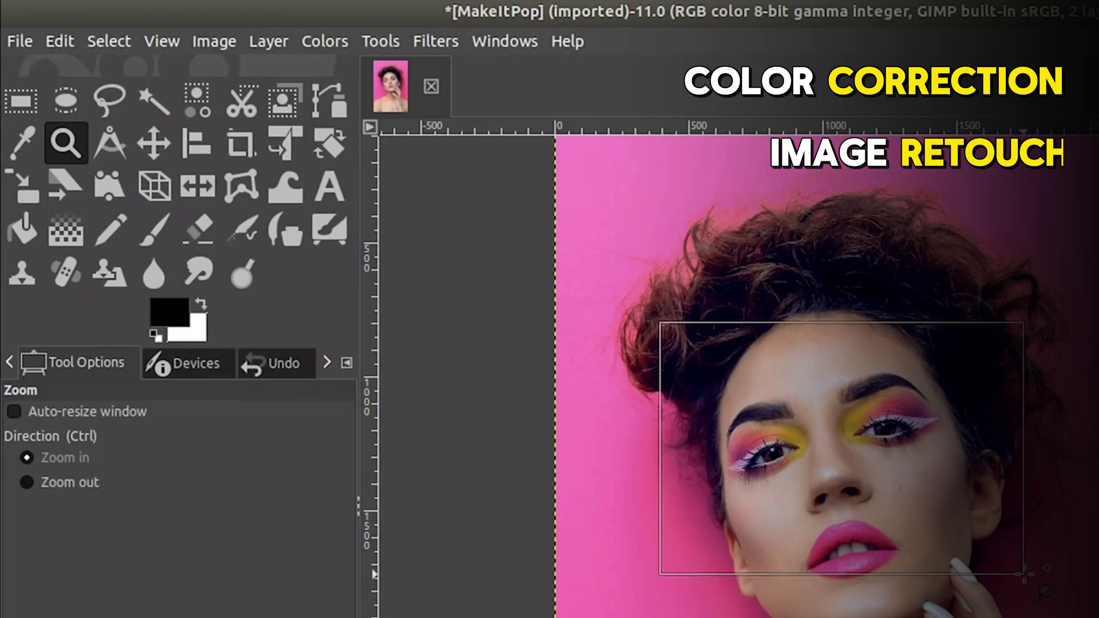
left_click_drag(1025, 574, 1024, 574)
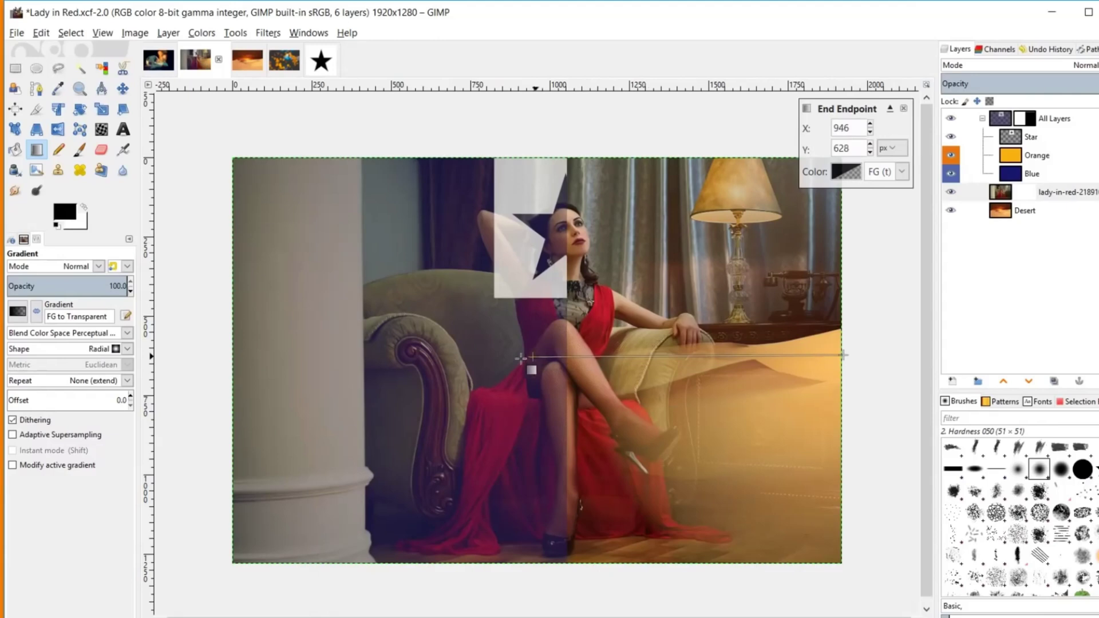
- Draw a radial FG to Transparent gradient on the lady-in-red layer's mask, ending near the image centre at about X 1030, Y 630 px
left_click_drag(438, 351, 434, 350)
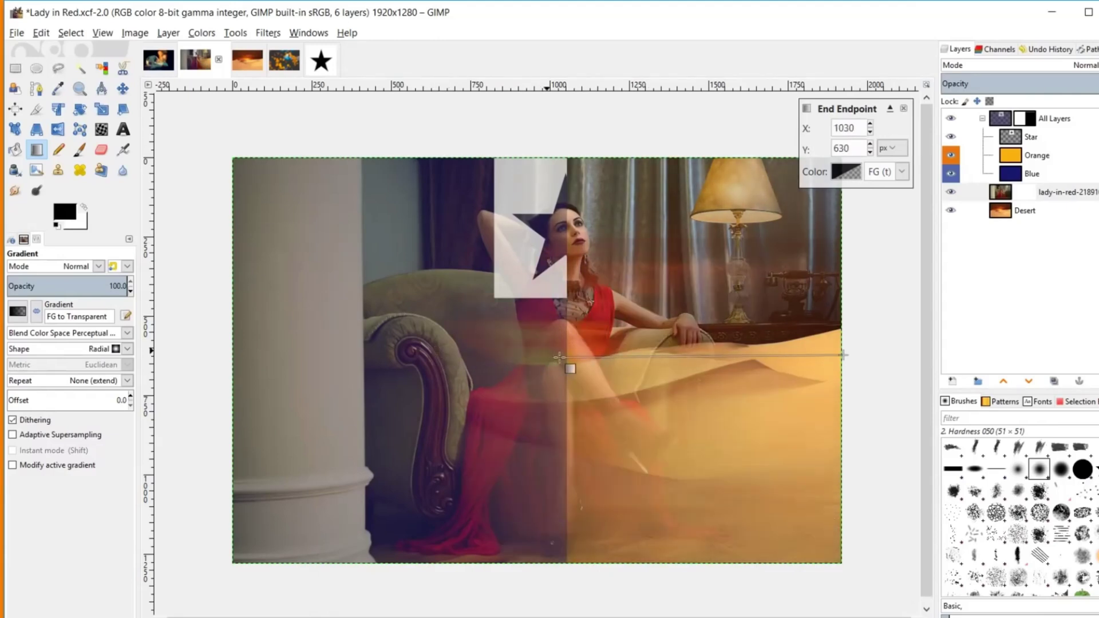
left_click_drag(559, 358, 568, 357)
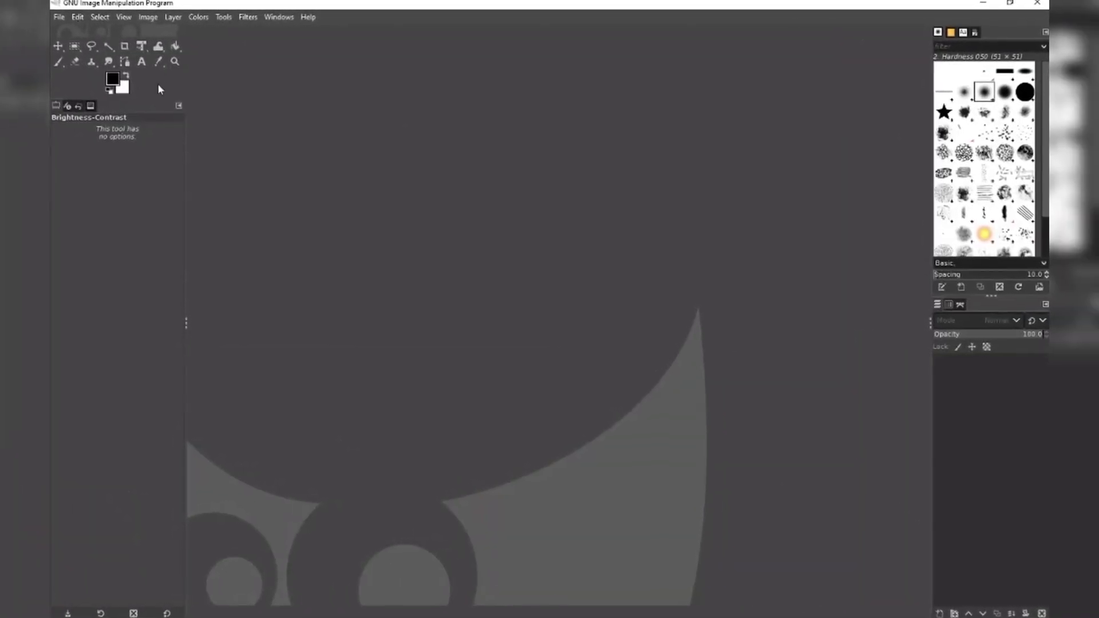
- Open the program preferences
left_click(78, 18)
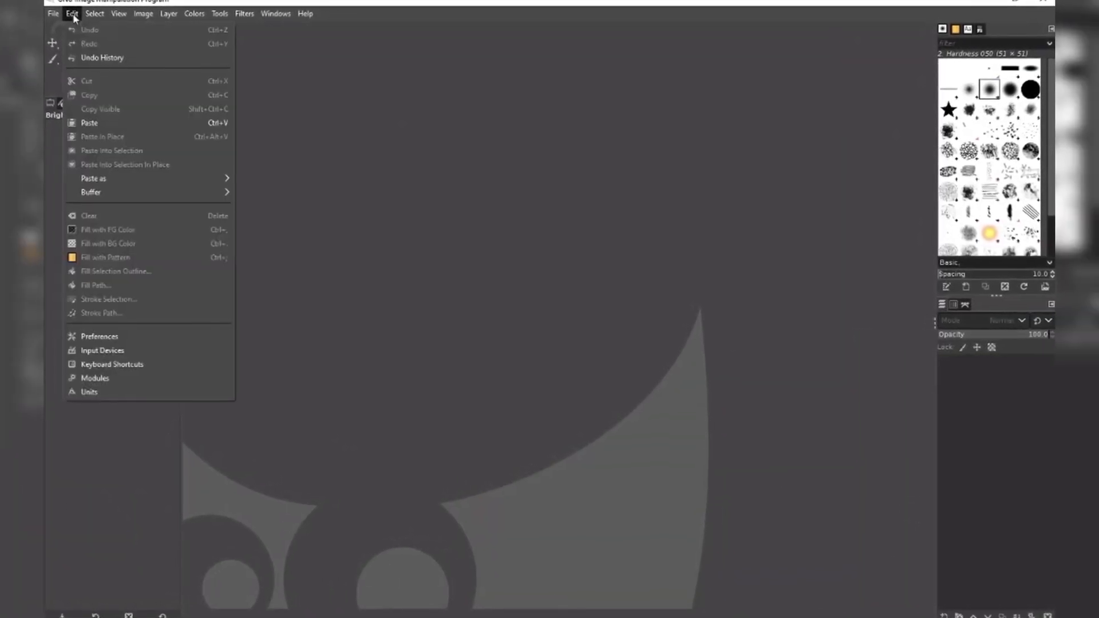
left_click(102, 334)
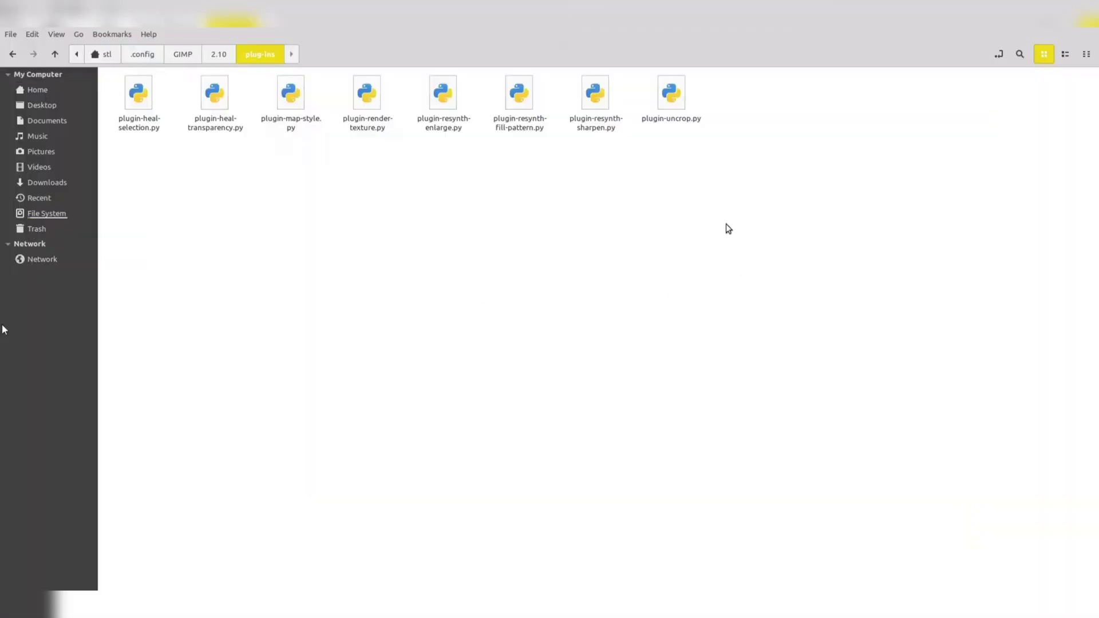
- Select and delete all the Python plug-in files in the GIMP 2.10 plug-ins folder
left_click_drag(761, 261, 138, 83)
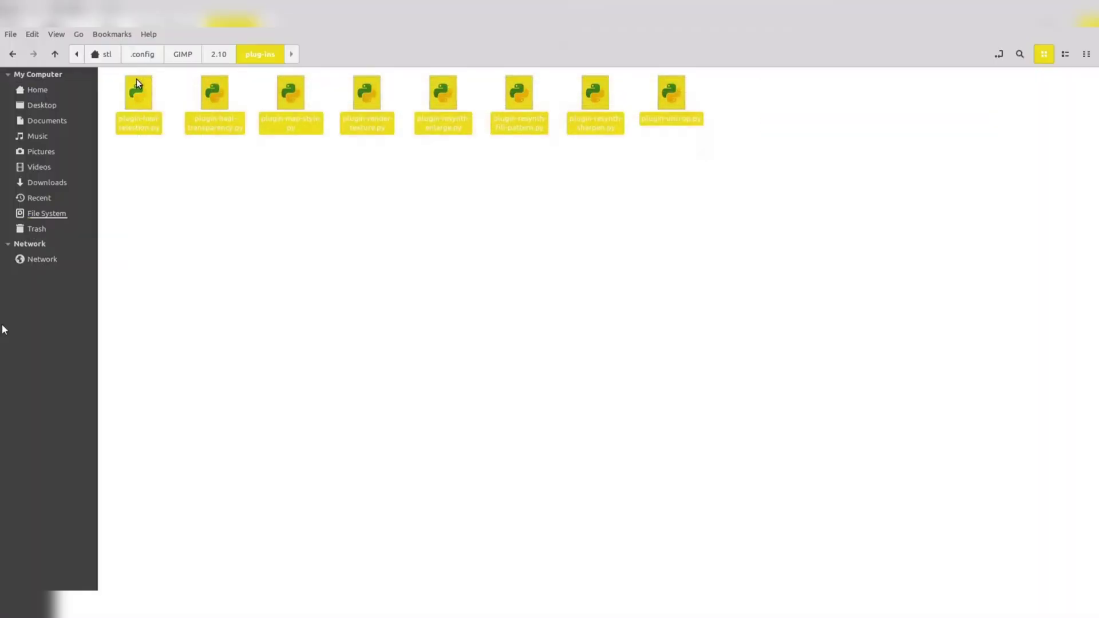
key("Delete")
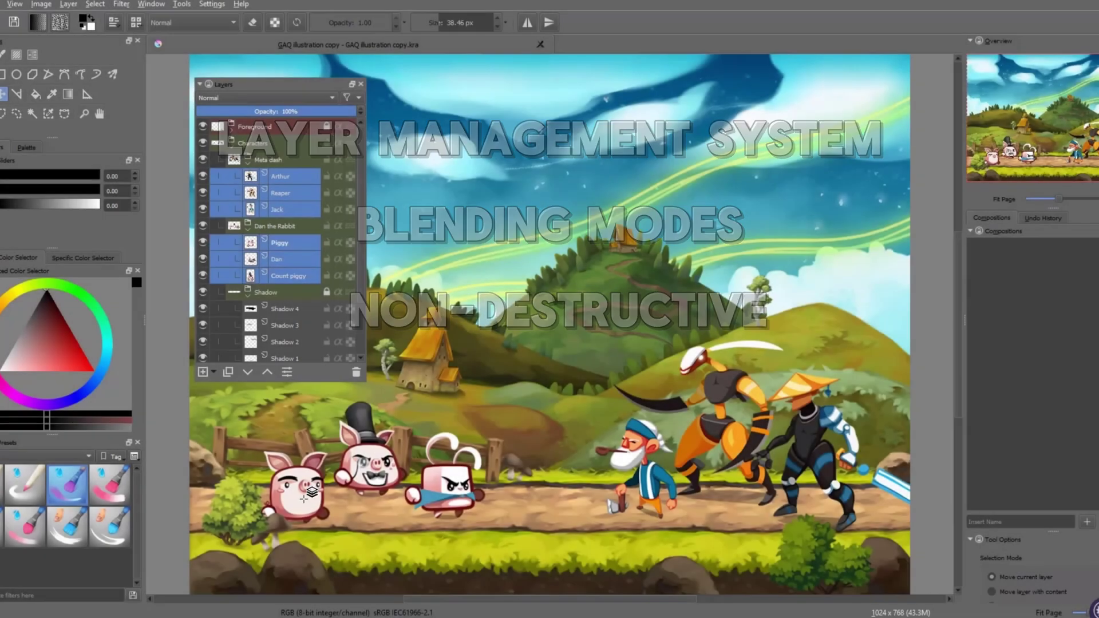
- Add the pig character on the canvas to the current multi-layer selection
left_click(348, 507, "shift")
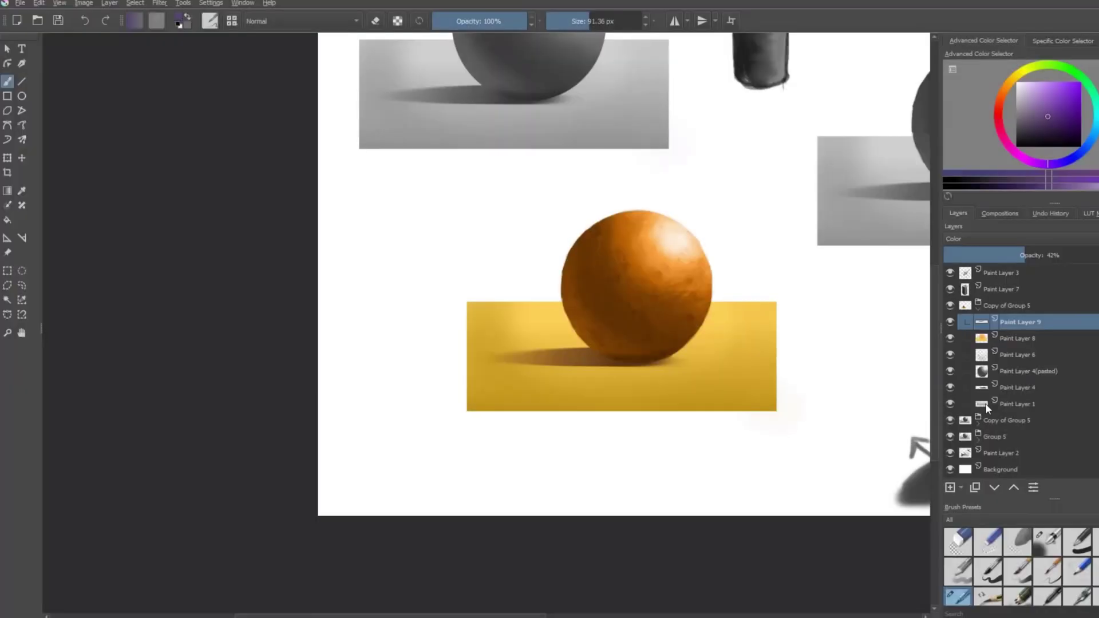
- Select the opaque pixels of Paint Layer 1 and add those of Paint Layer 4(pasted) to the selection
left_click(985, 403, "ctrl")
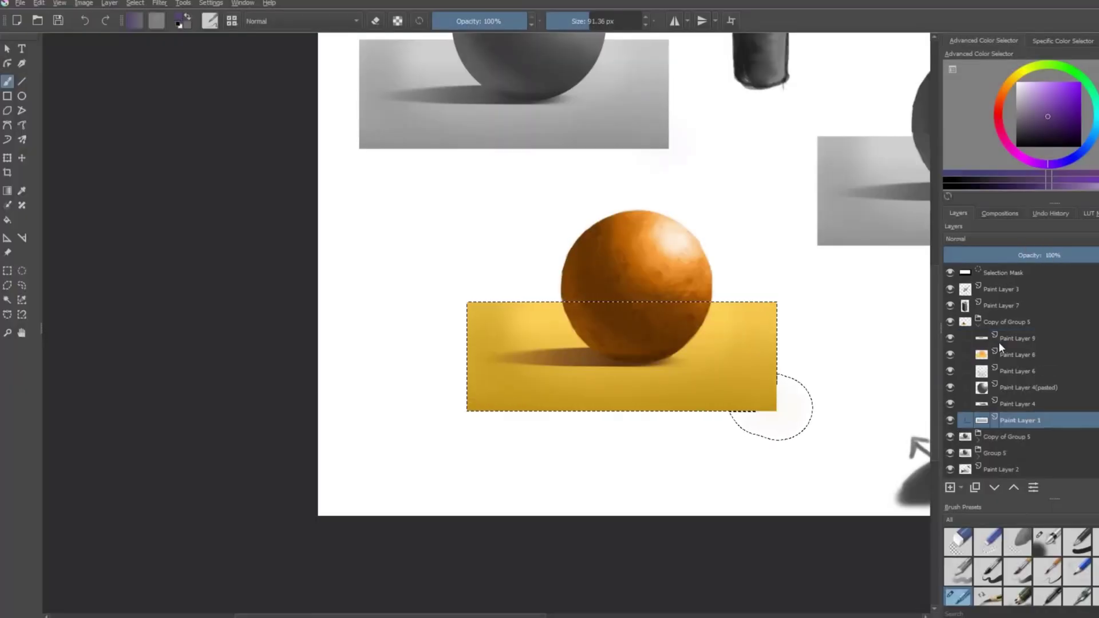
left_click(984, 387, "ctrl+shift")
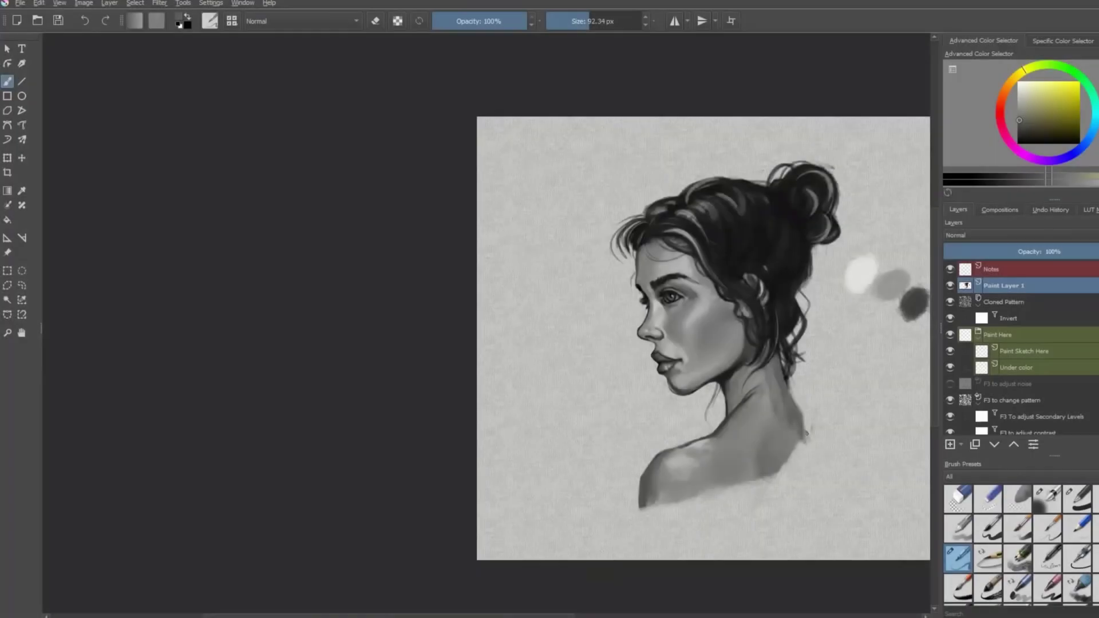
- Inspect the profile portrait up close and as a whole, in both the mirrored and the normal view
scroll(797, 546, "down", 3)
scroll(523, 422, "up", 4)
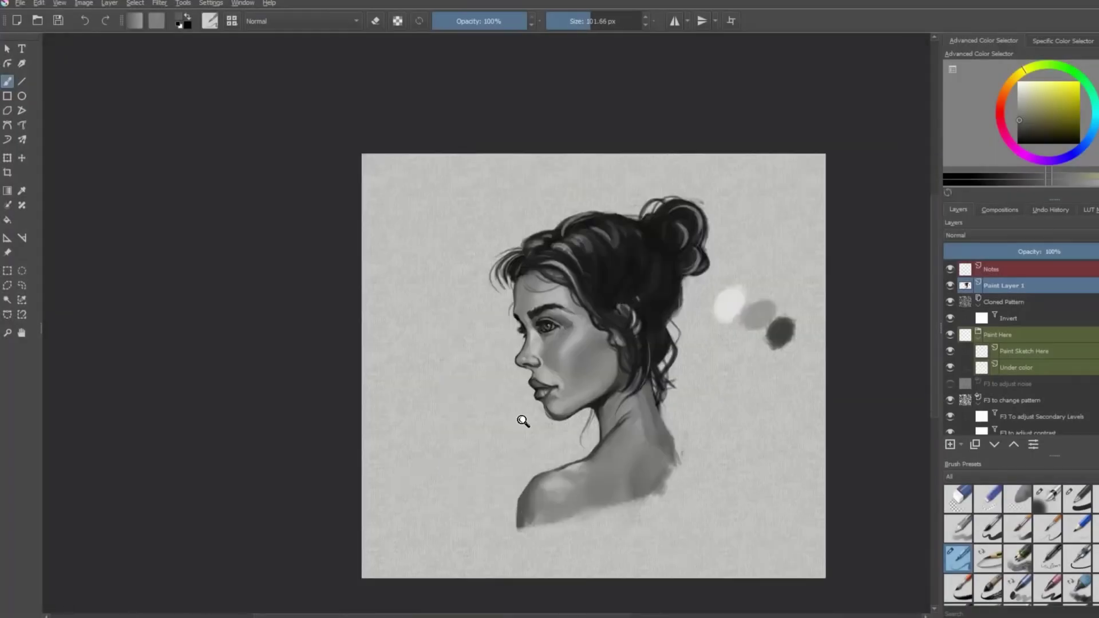
scroll(523, 422, "up", 5)
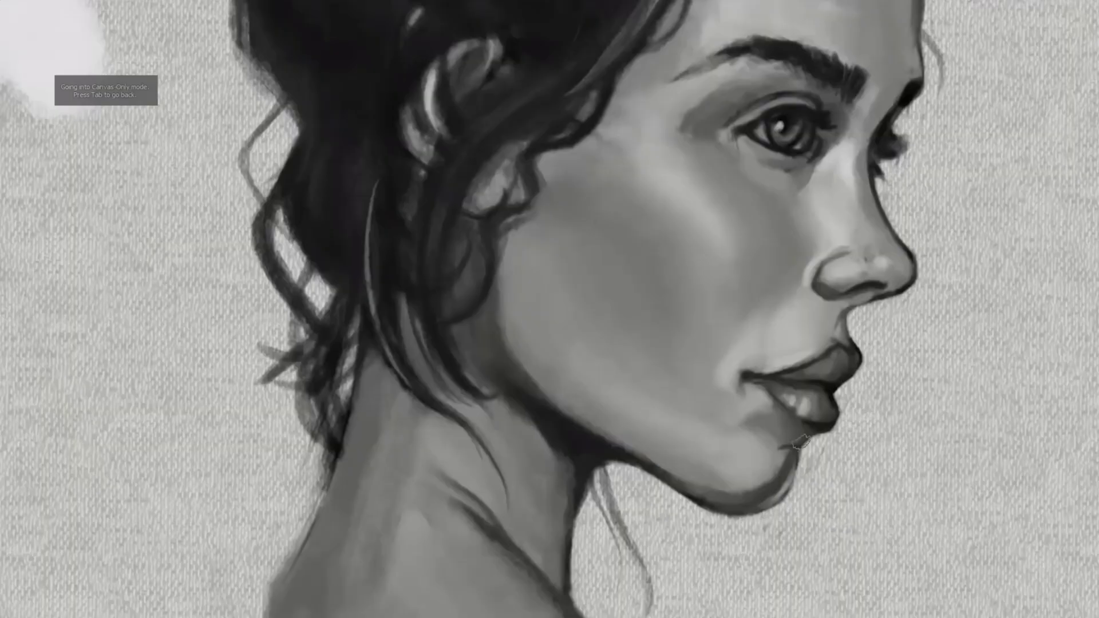
key("m")
scroll(824, 471, "down", 2)
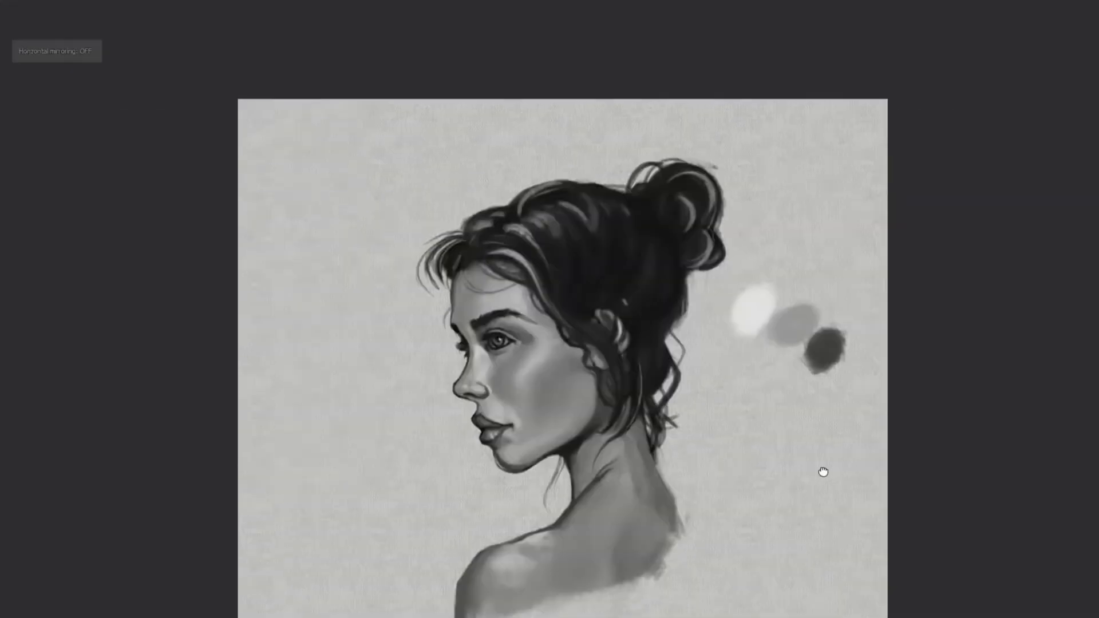
scroll(640, 398, "up", 5)
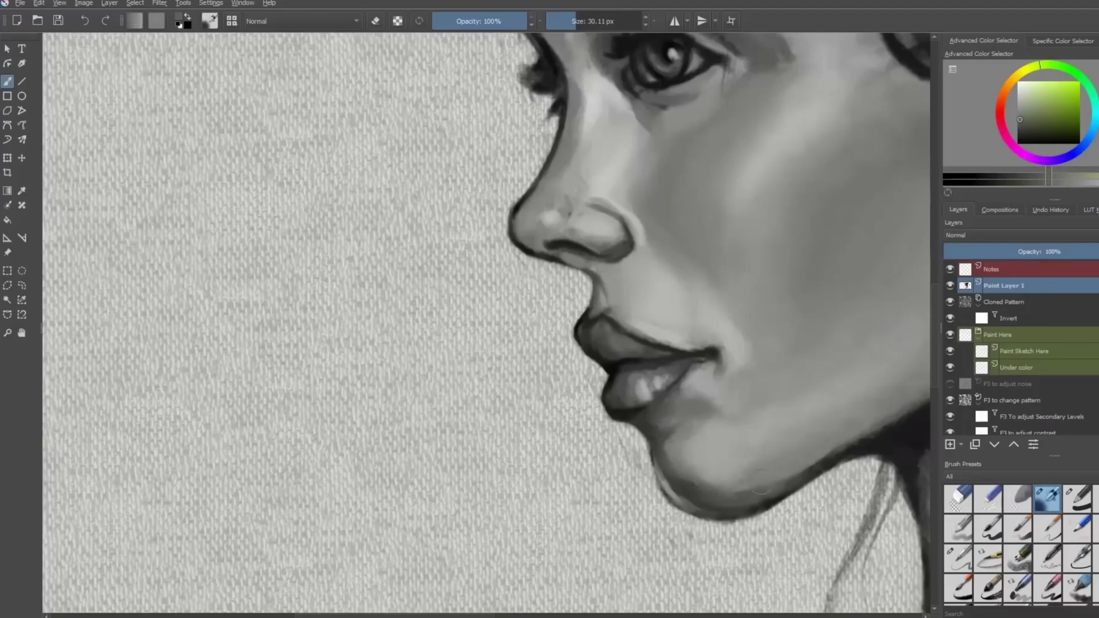
scroll(487, 573, "down", 3)
key("m")
scroll(487, 573, "down", 4)
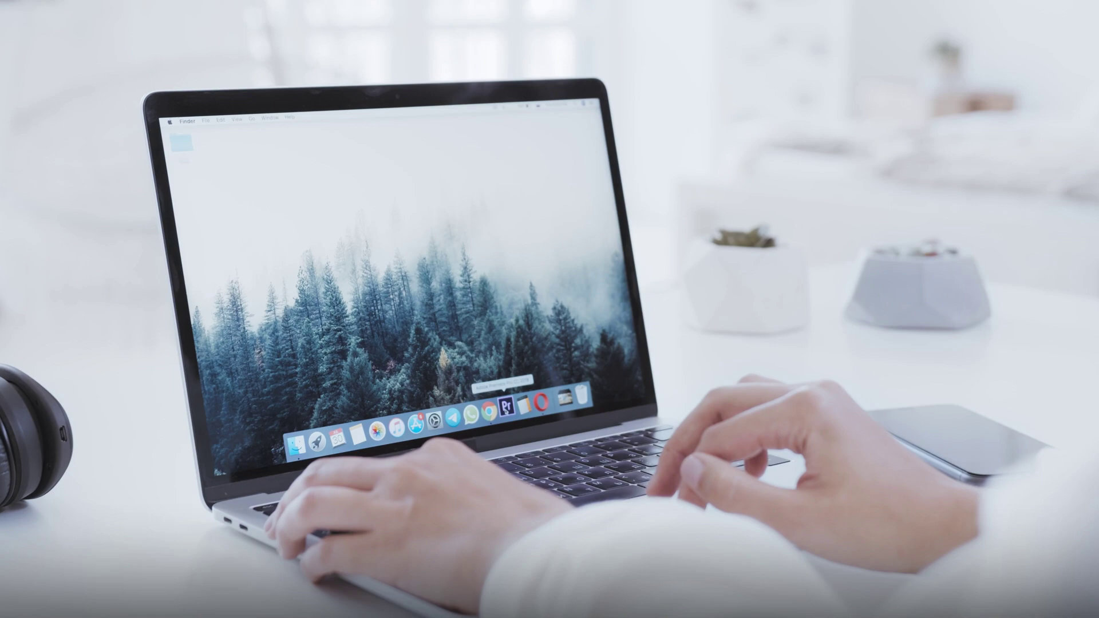
left_click(521, 403)
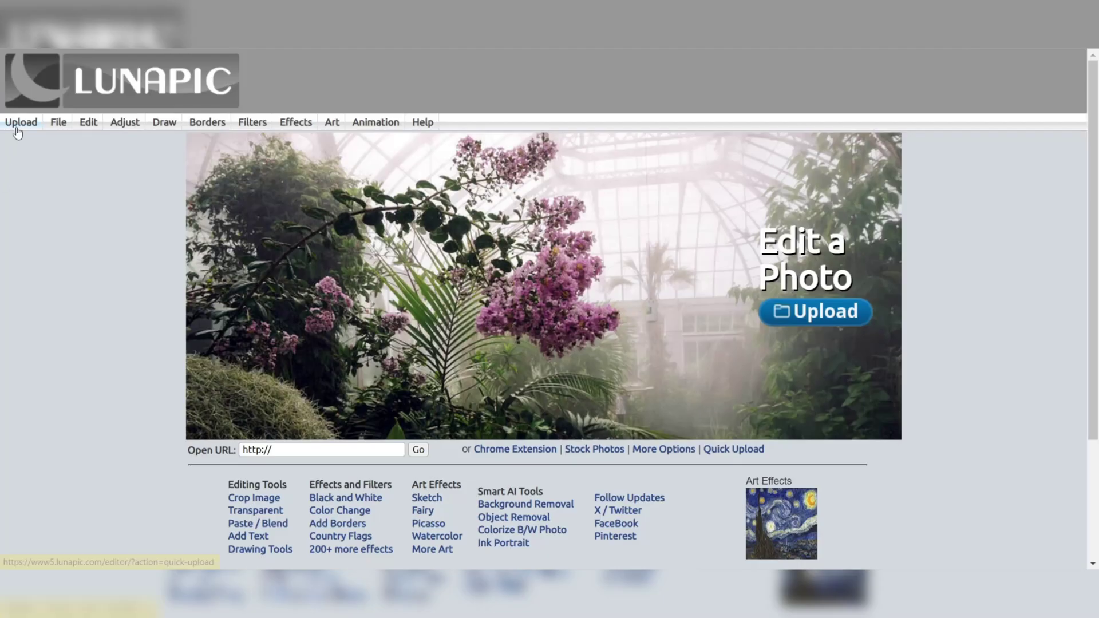
mouse_move(58, 123)
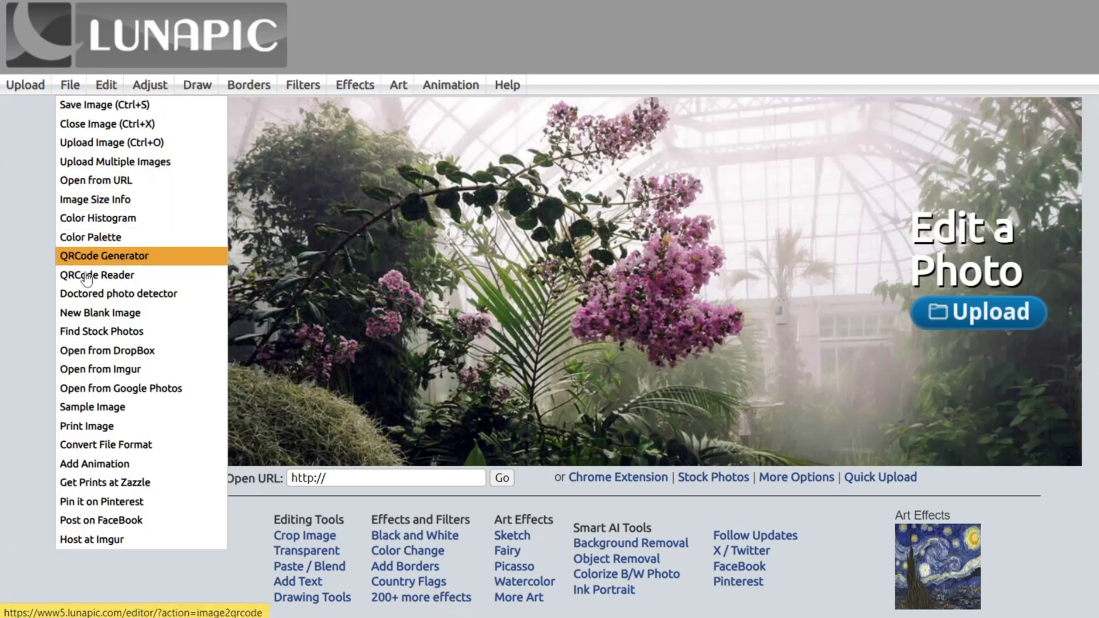
mouse_move(114, 91)
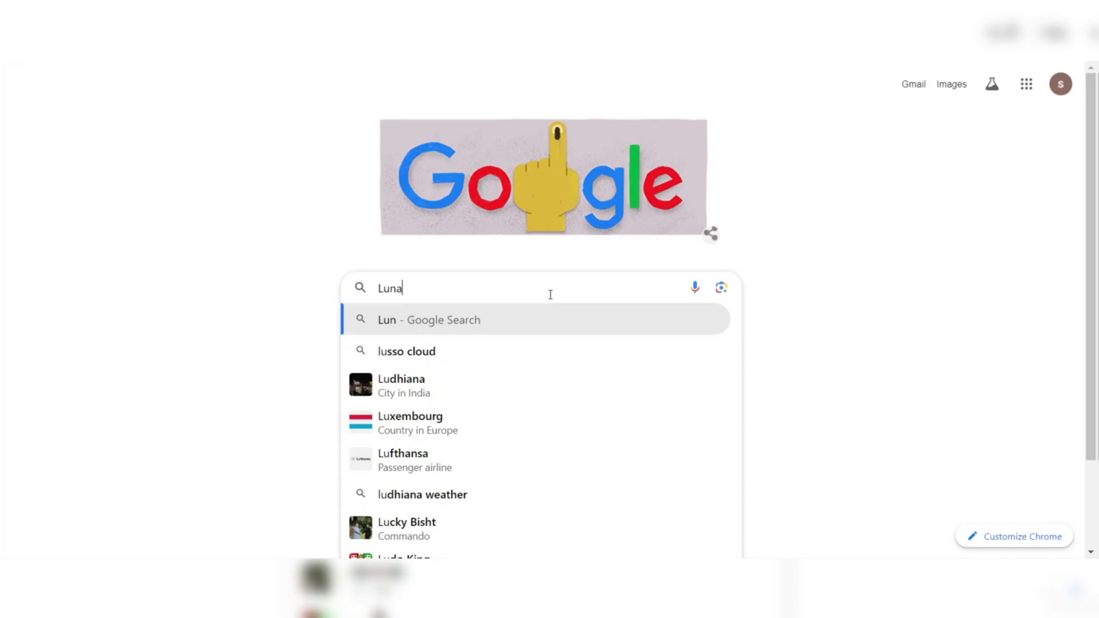
- Search Google for lunapic and open the LunaPic free online photo editor site
key("Return")
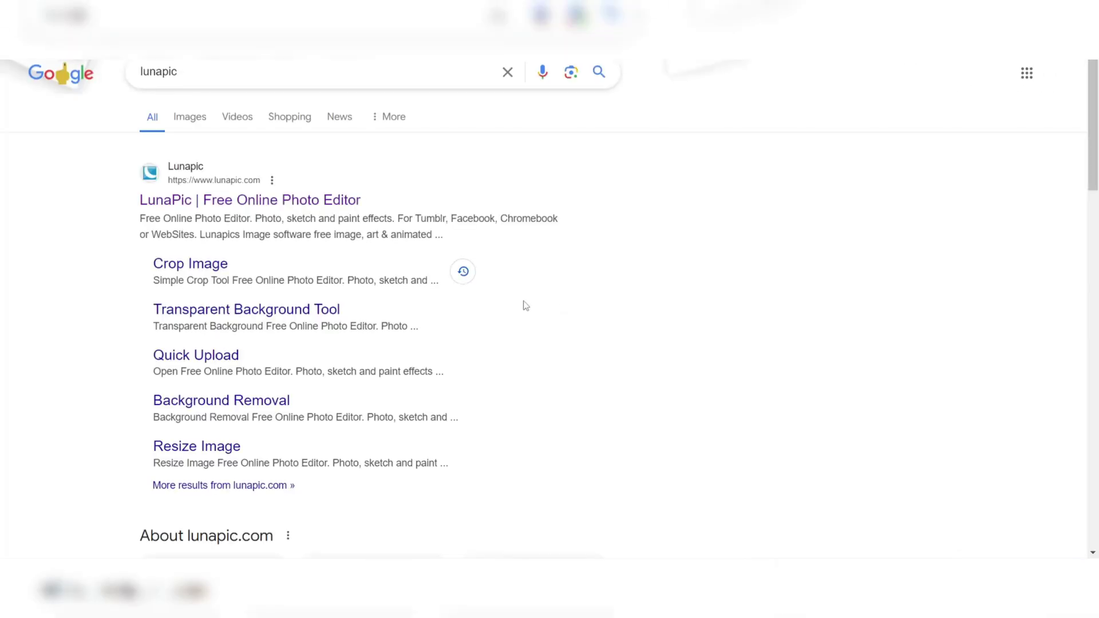
left_click(350, 174)
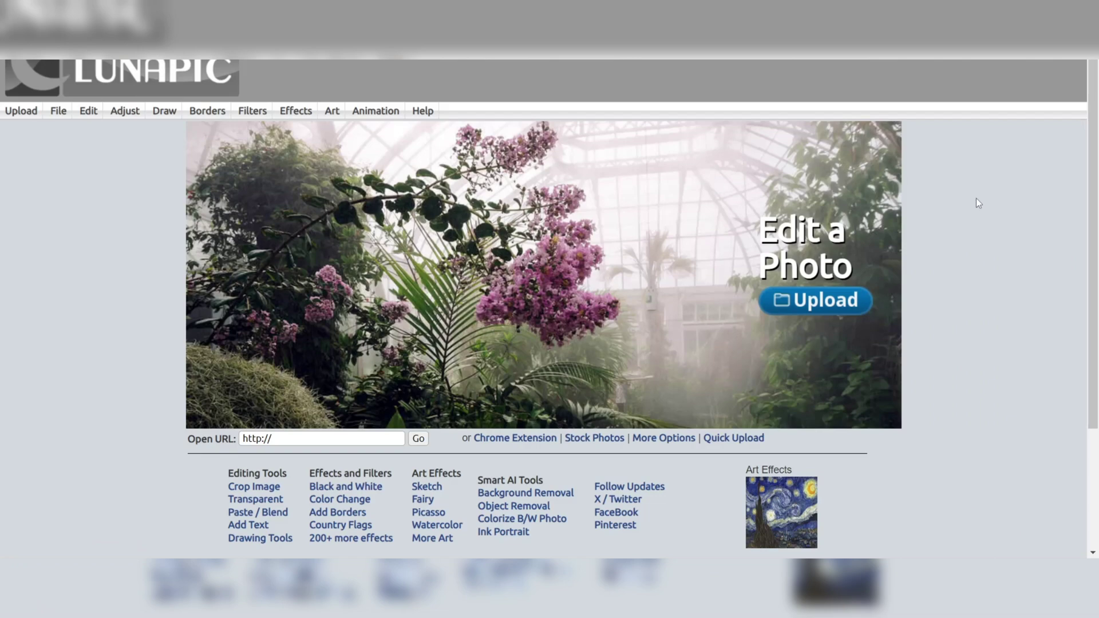
scroll(973, 197, "down", 3)
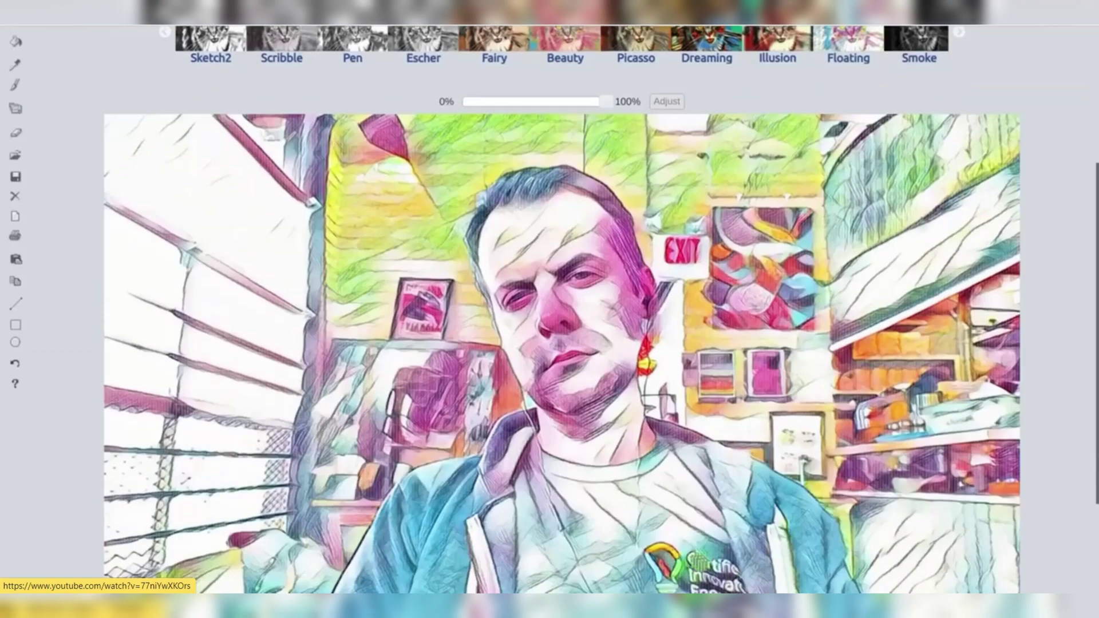
- Review the man's portrait photo with the art effect applied
scroll(549, 309, "down", 3)
scroll(550, 309, "up", 2)
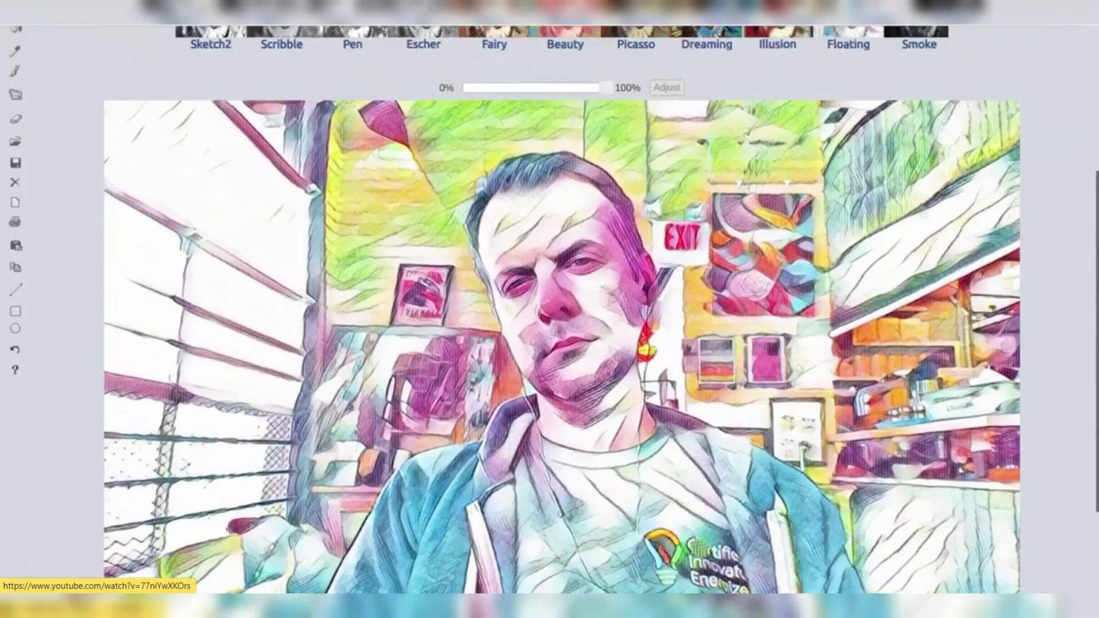
scroll(550, 309, "up", 2)
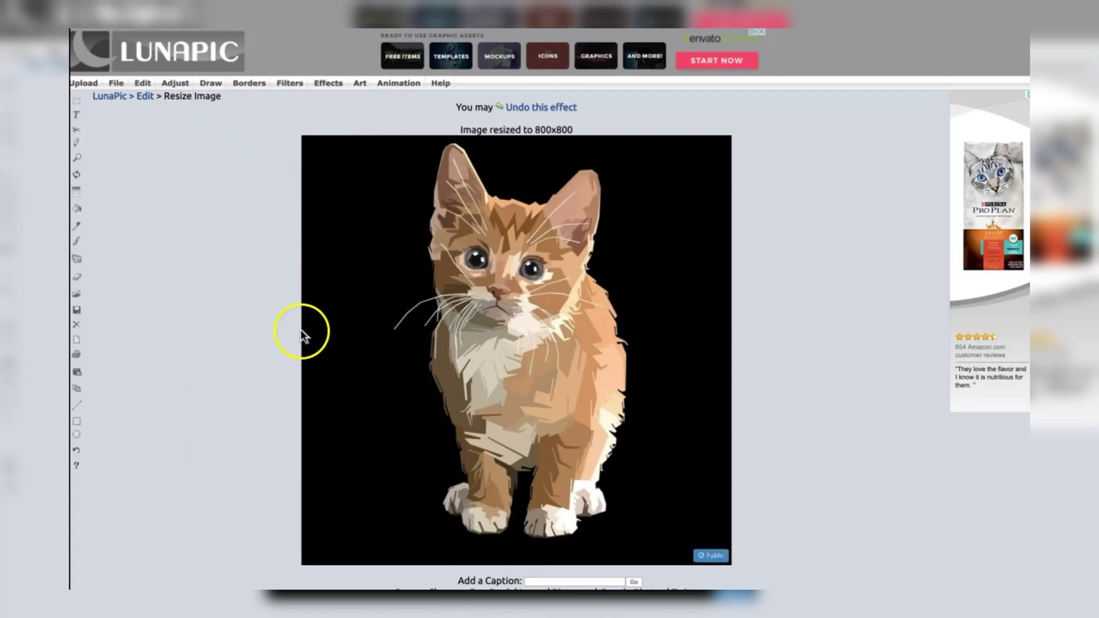
mouse_move(306, 295)
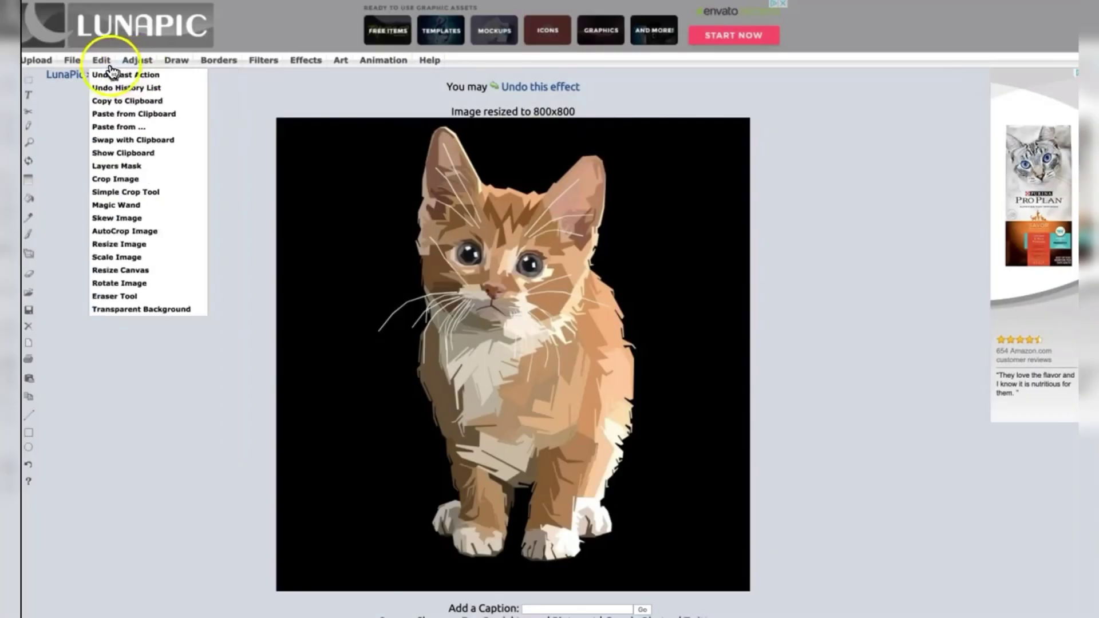
mouse_move(133, 68)
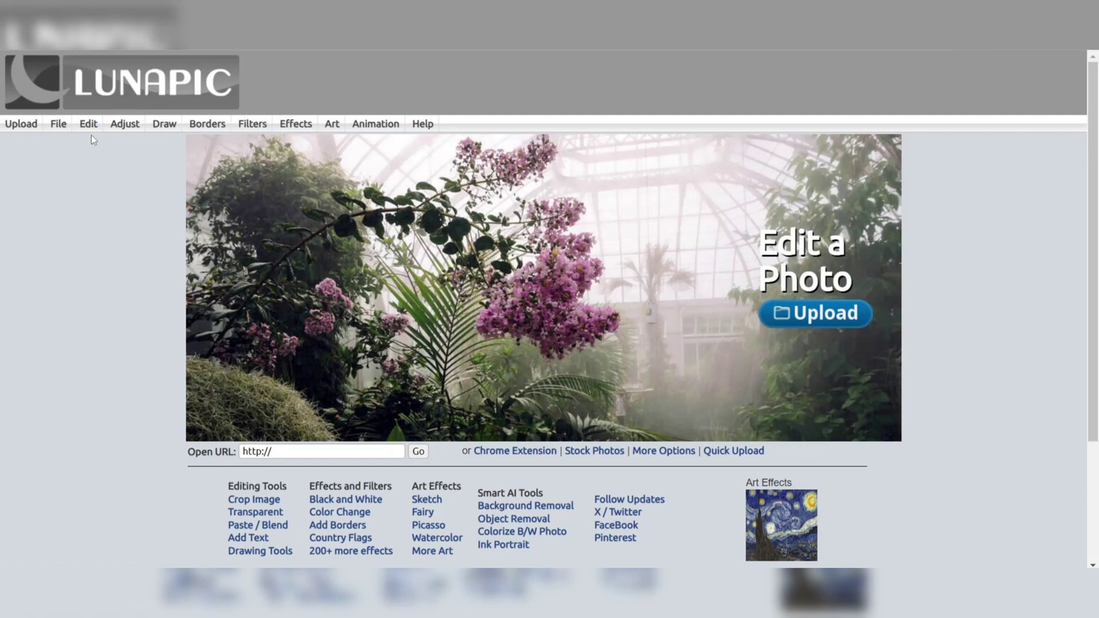
mouse_move(90, 130)
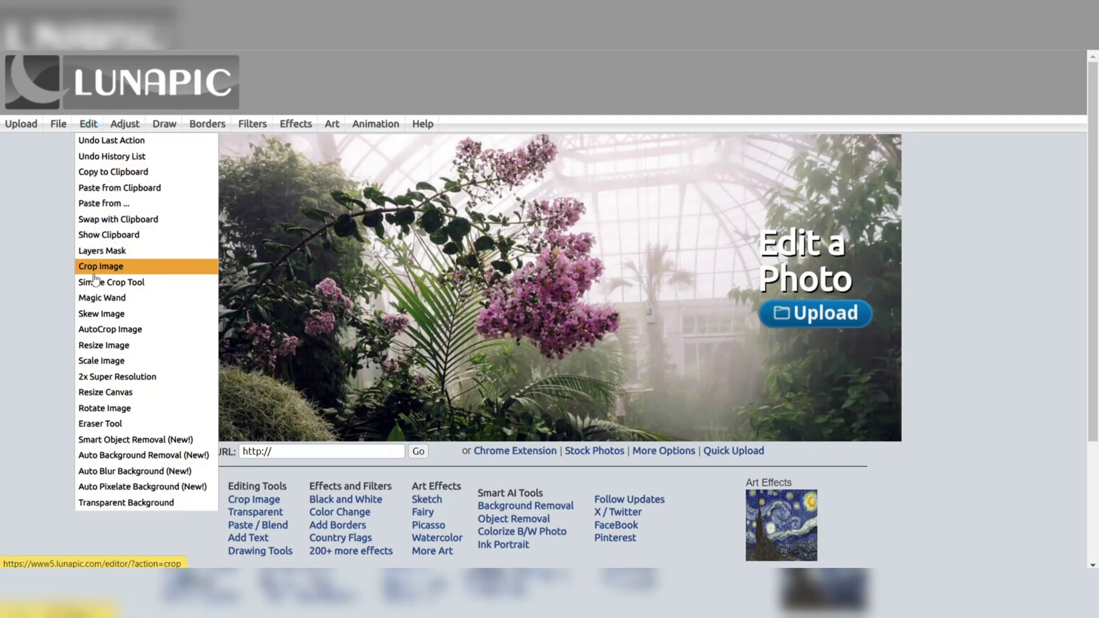
mouse_move(295, 123)
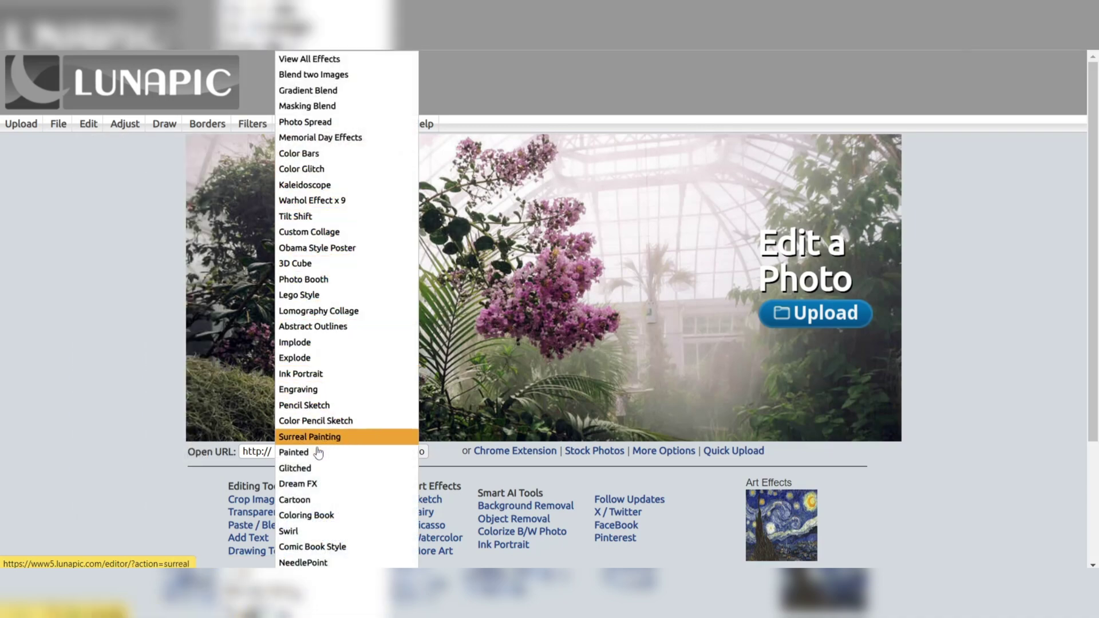
mouse_move(207, 124)
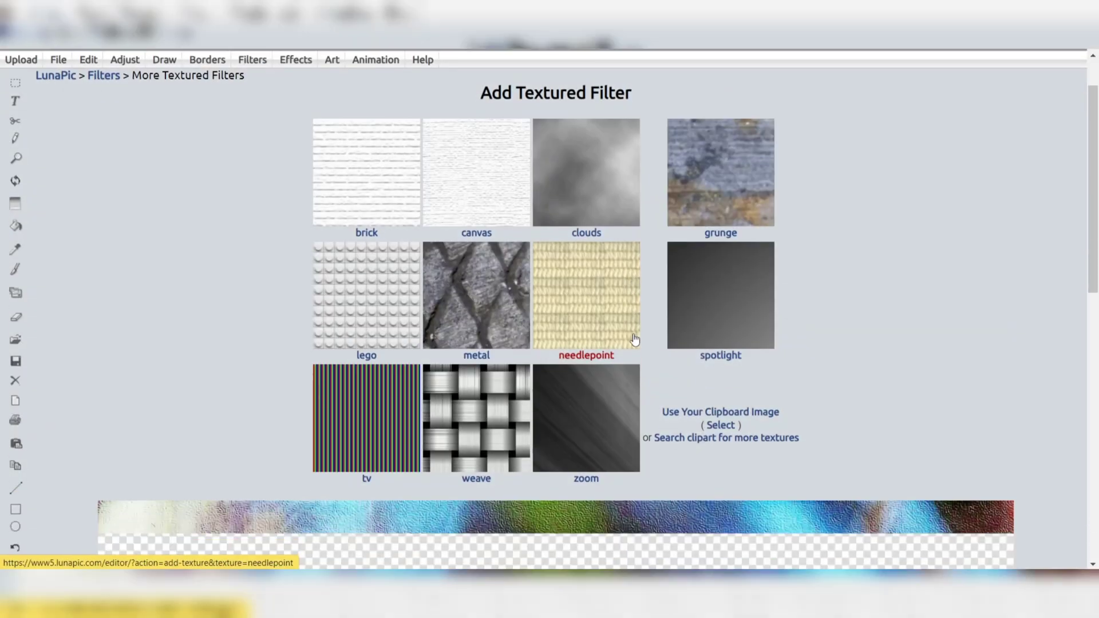
- Examine the photo below the textured filter choices
scroll(635, 340, "down", 1)
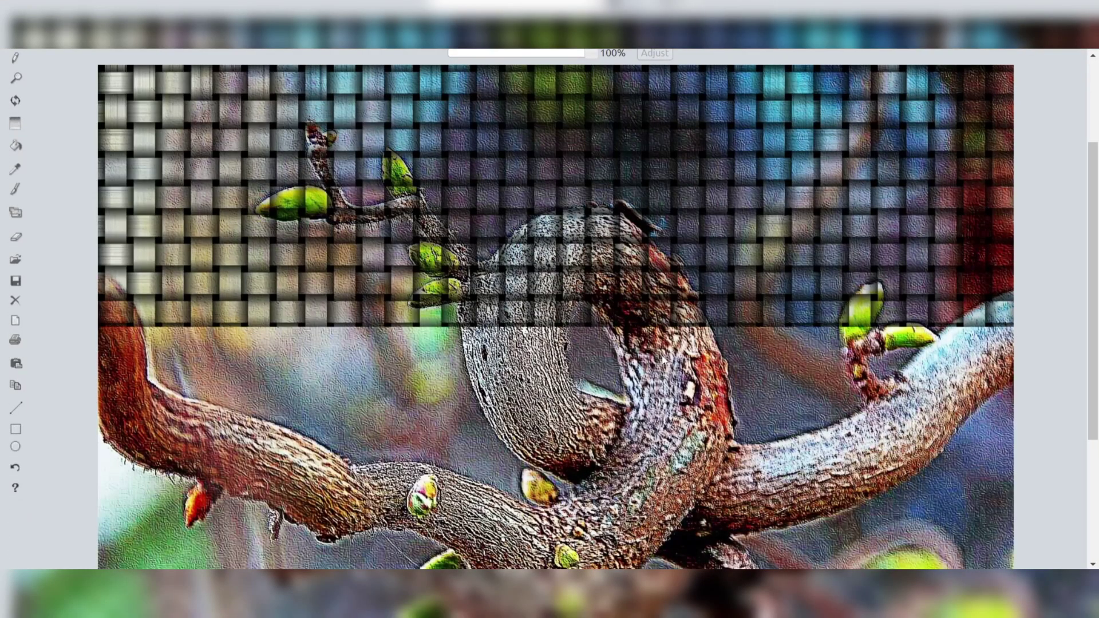
scroll(663, 359, "down", 3)
scroll(663, 361, "down", 1)
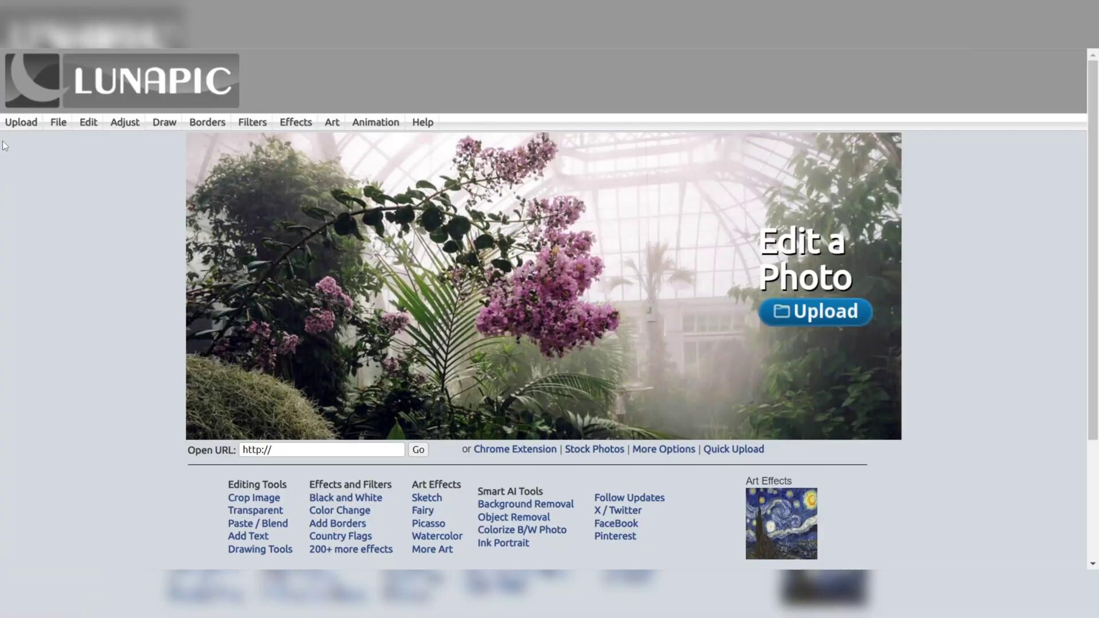
mouse_move(52, 131)
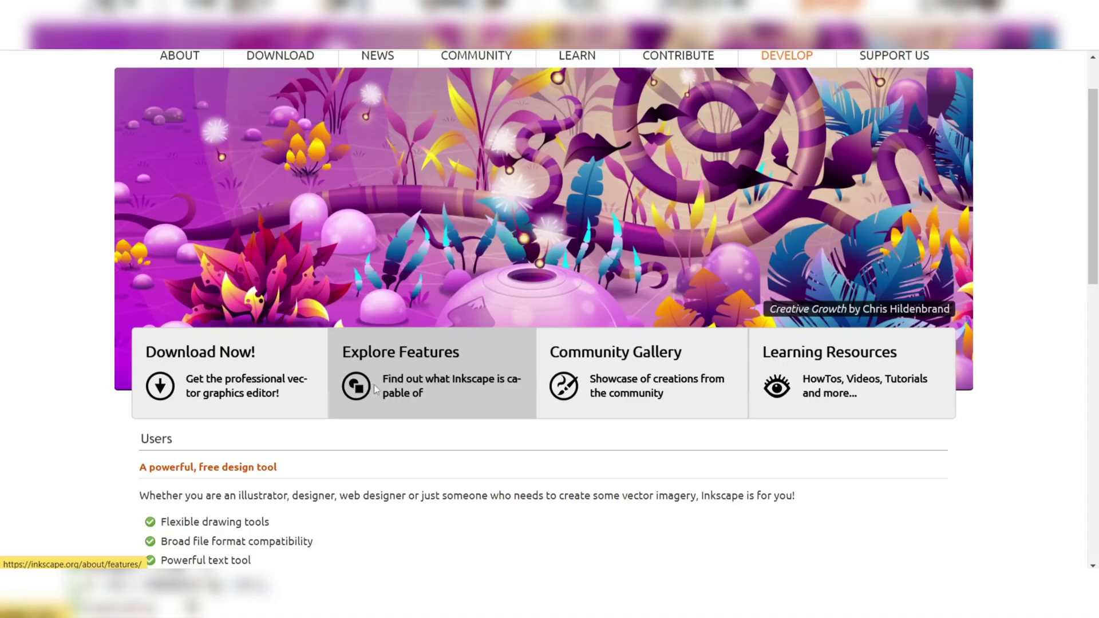
- Open the Explore Features page of the Inkscape website and read through the feature list
left_click(373, 385)
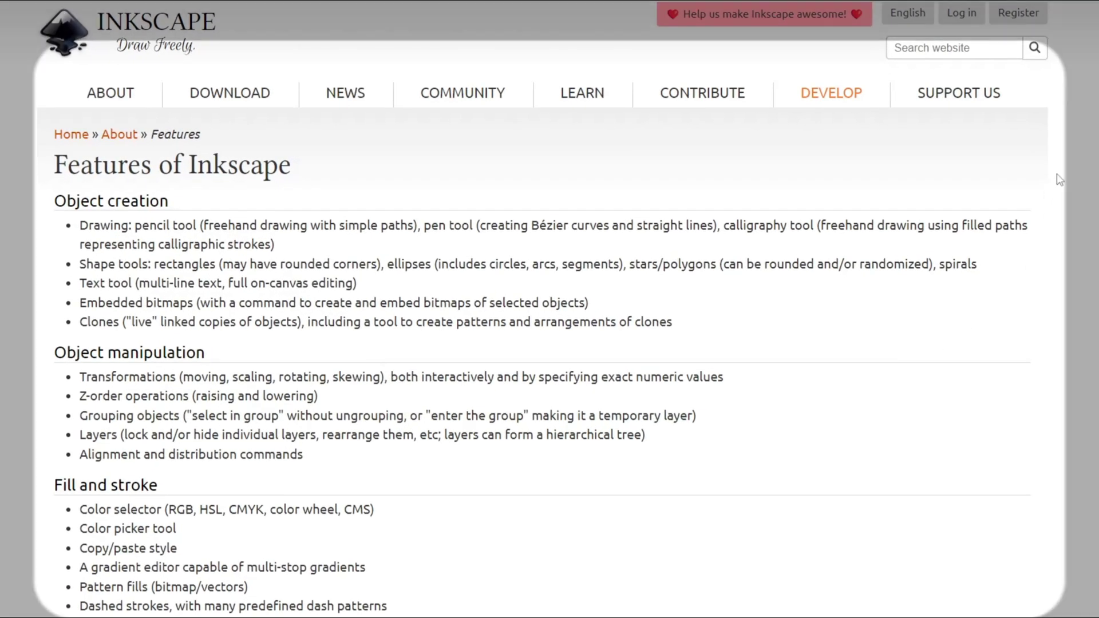
scroll(1073, 171, "down", 2)
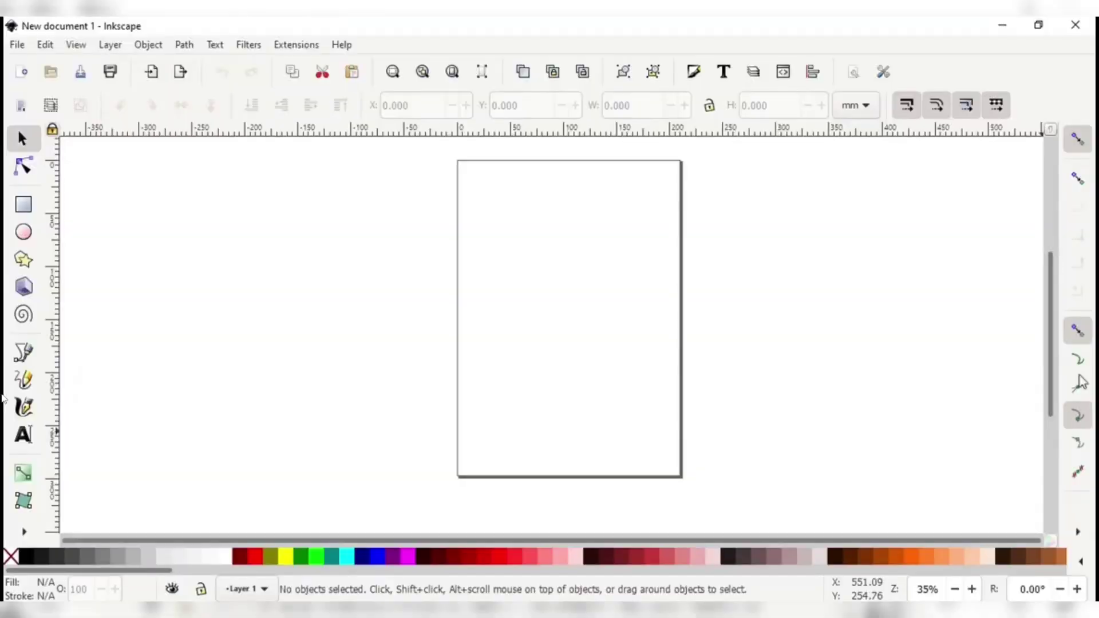
- Set the Inkscape window to the Wide layout and open the Align and Distribute and Layers dialogs
left_click(75, 46)
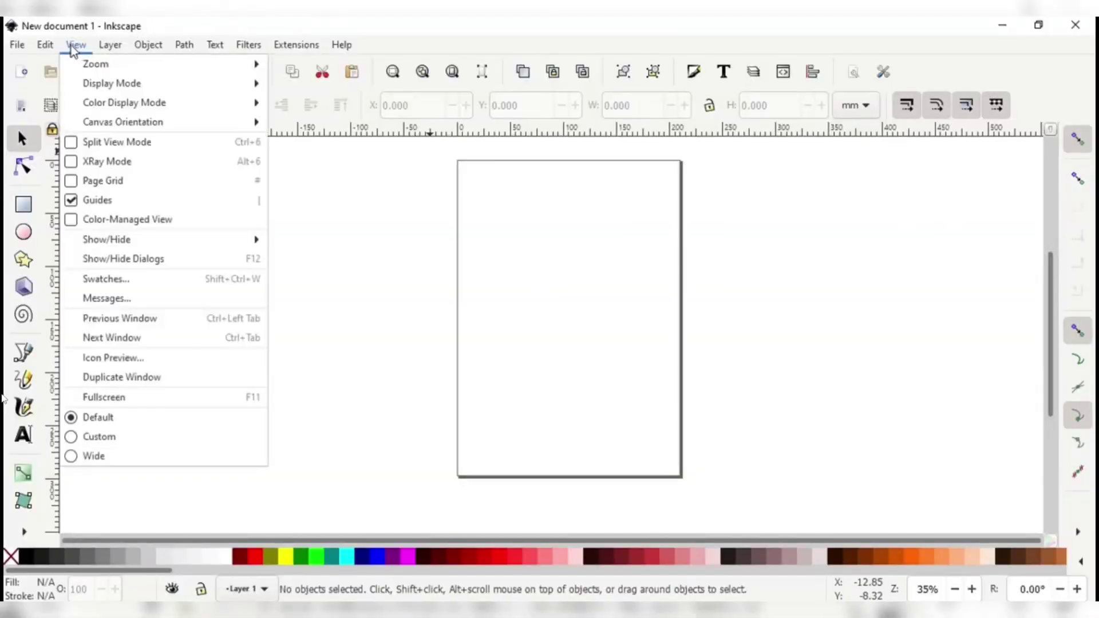
left_click(94, 456)
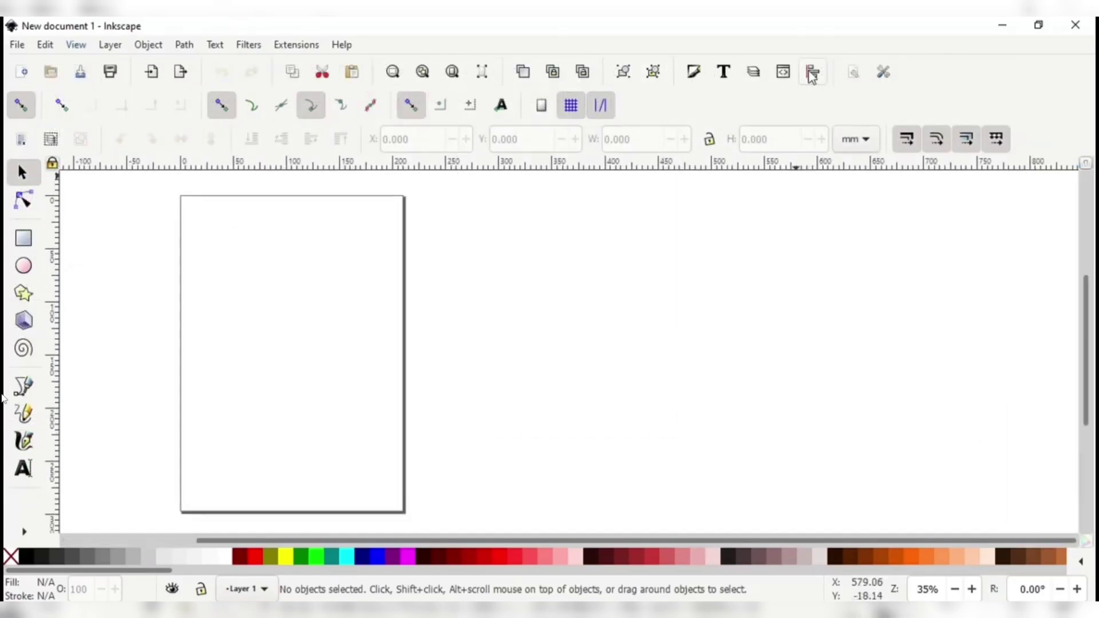
left_click(812, 73)
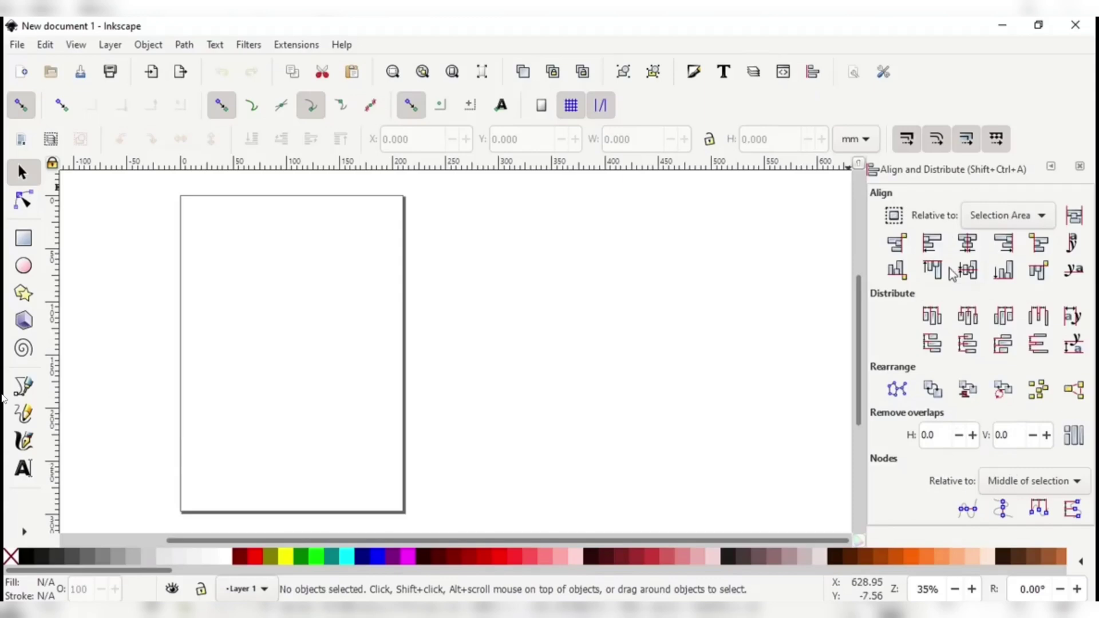
left_click(753, 72)
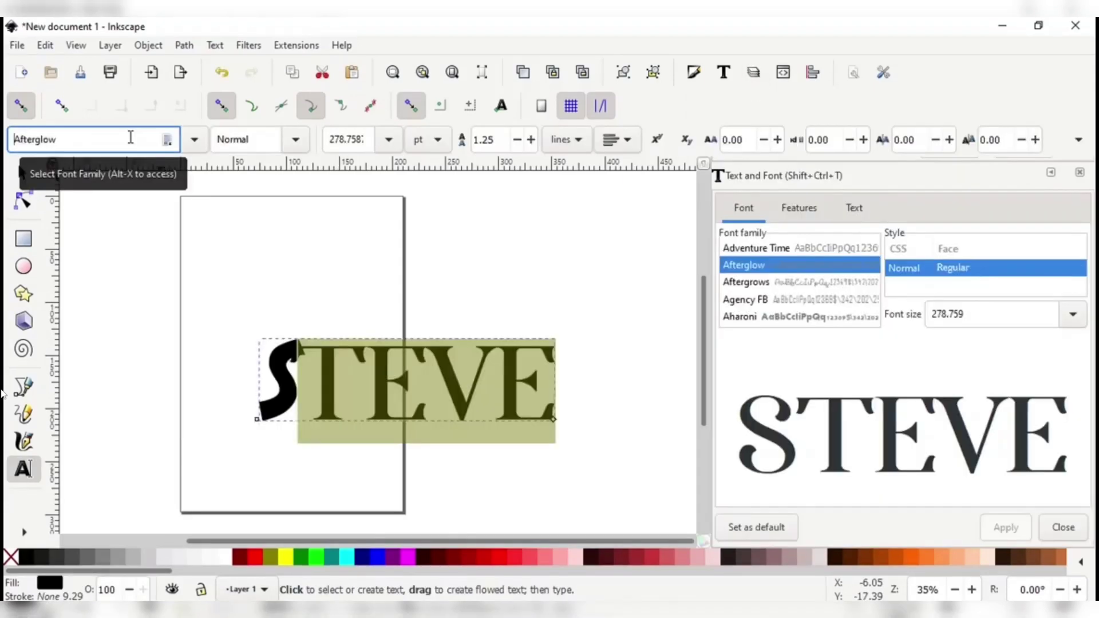
- Choose a font for the selected letters after the S and read the rest of the Inkscape feature list
left_click(211, 246)
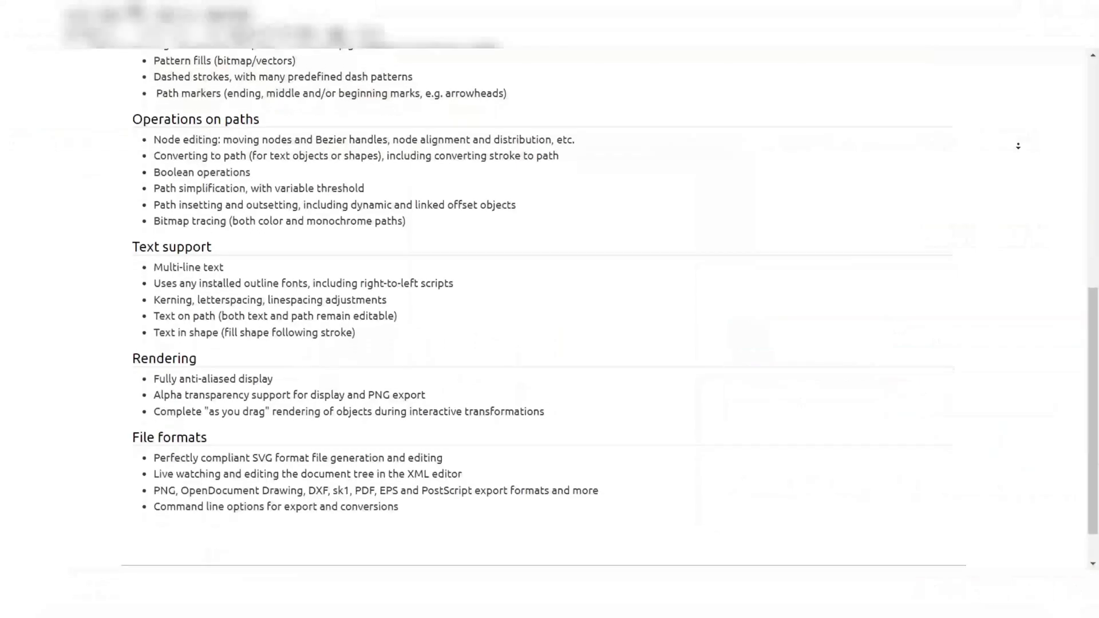
scroll(1019, 146, "down", 2)
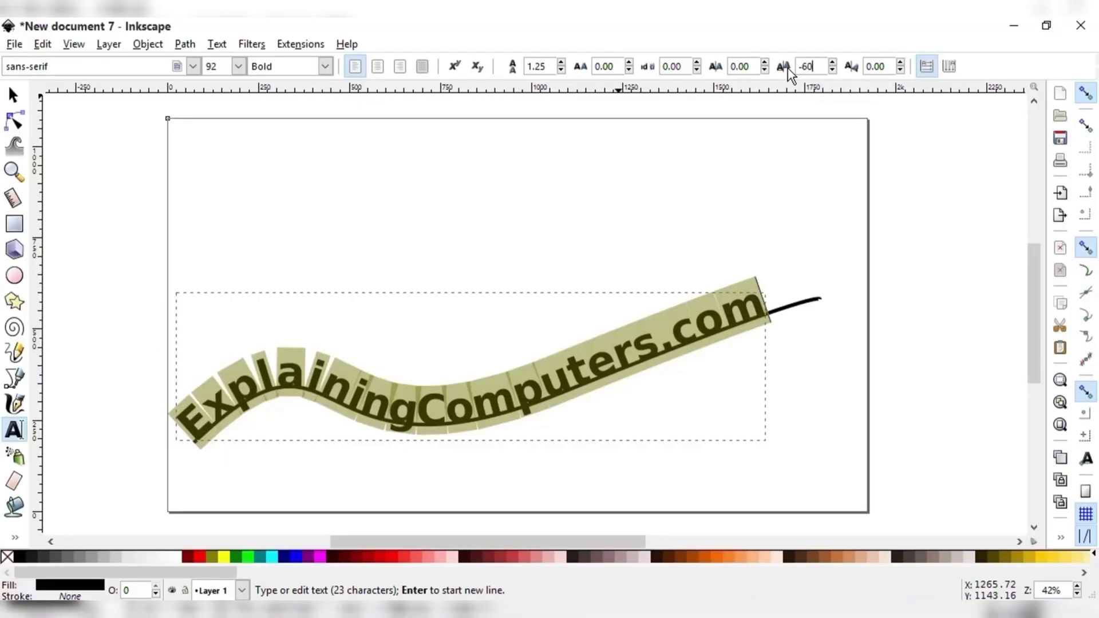
- Set the vertical shift of the path text to -60 and bend the right end of its path upward with the end node's handle
key("Return")
key("n")
left_click(822, 299)
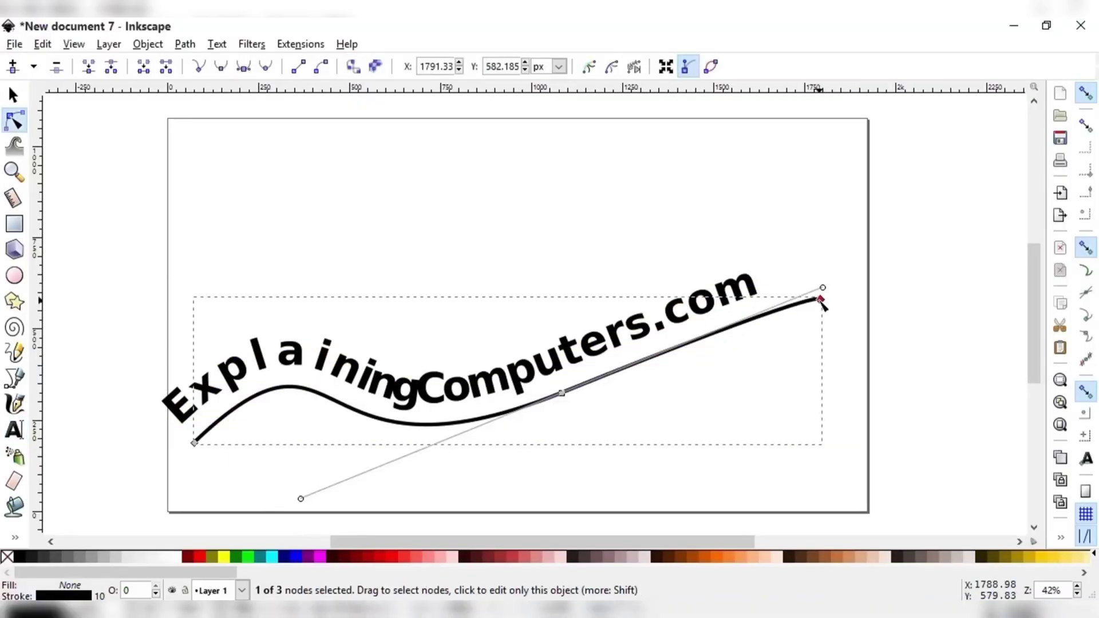
left_click_drag(825, 291, 820, 246)
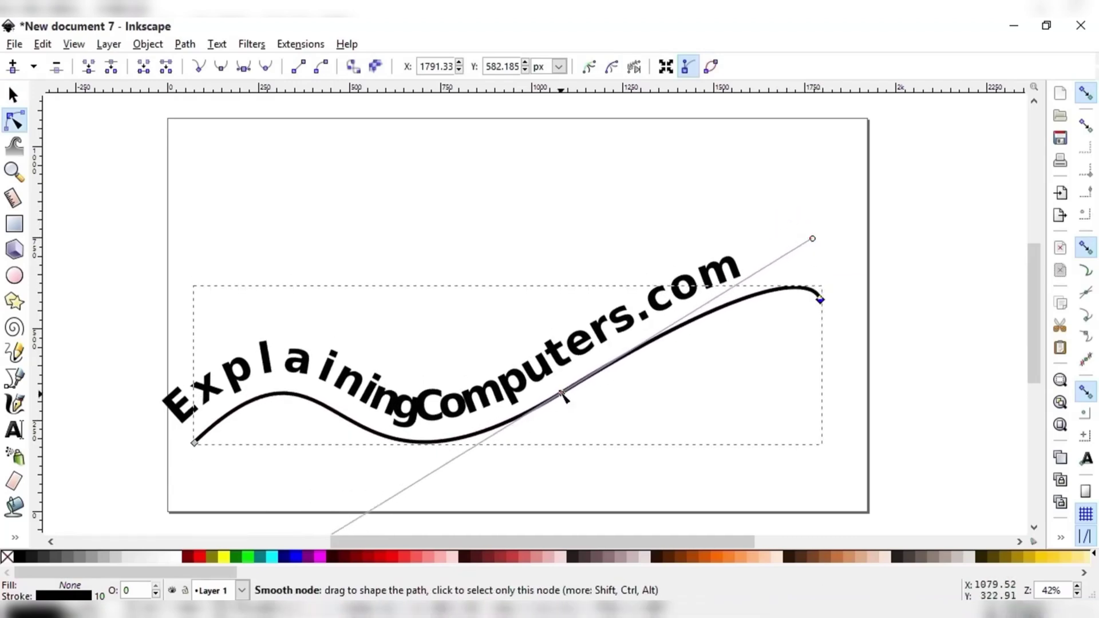
- Reshape the text's path into a deep S-shaped wave by moving its middle node, left end node and curve handles
left_click_drag(563, 394, 635, 337)
left_click_drag(350, 298, 404, 242)
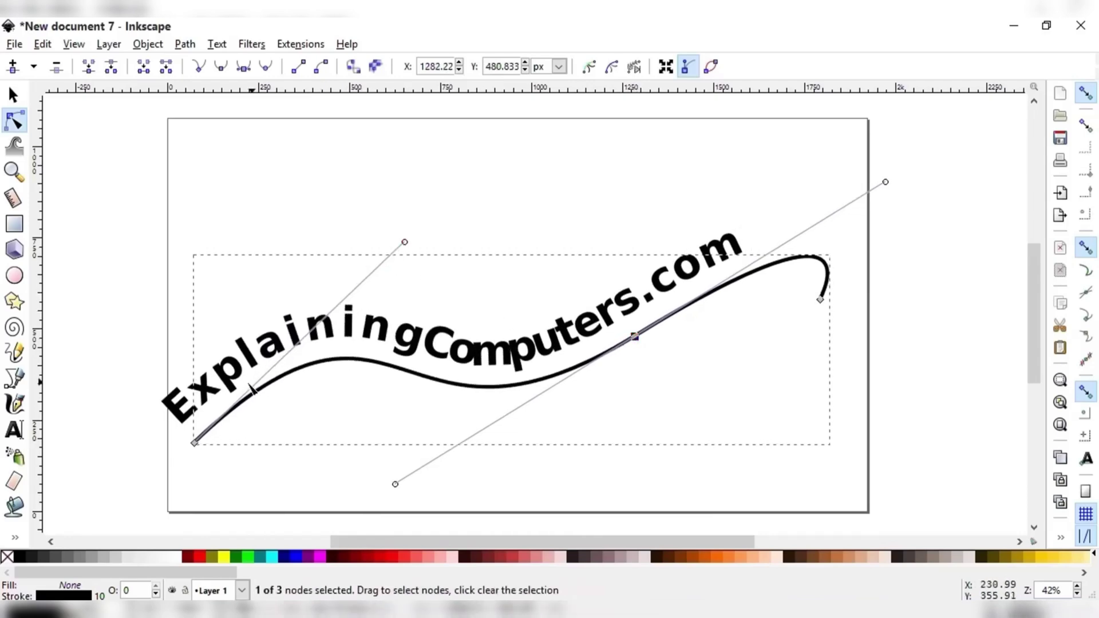
left_click_drag(197, 441, 233, 290)
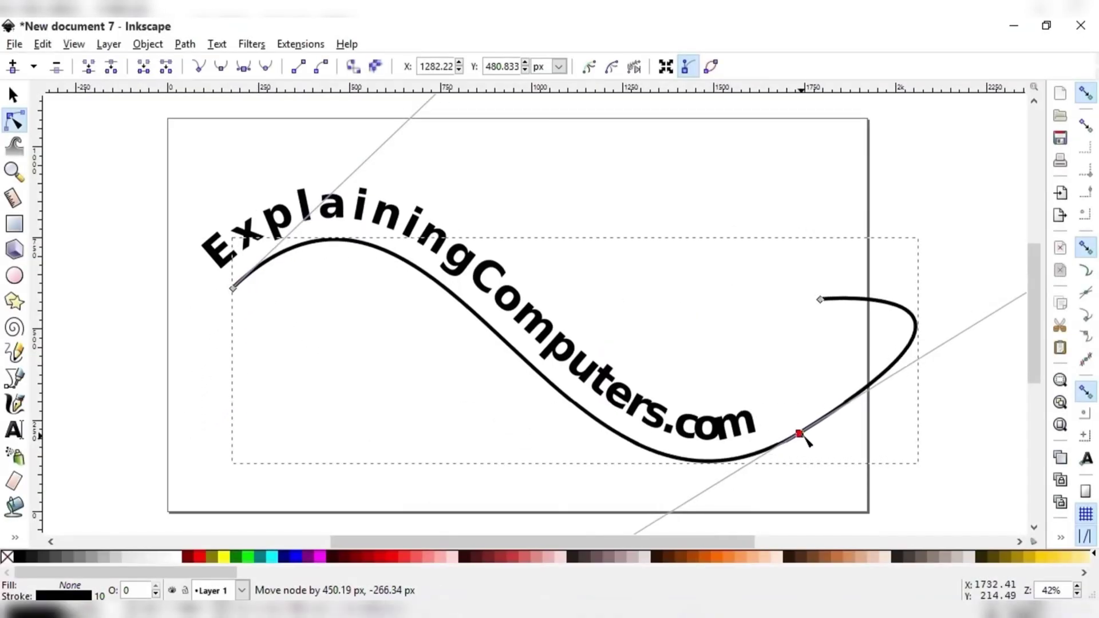
left_click_drag(804, 438, 810, 437)
left_click_drag(800, 259, 742, 216)
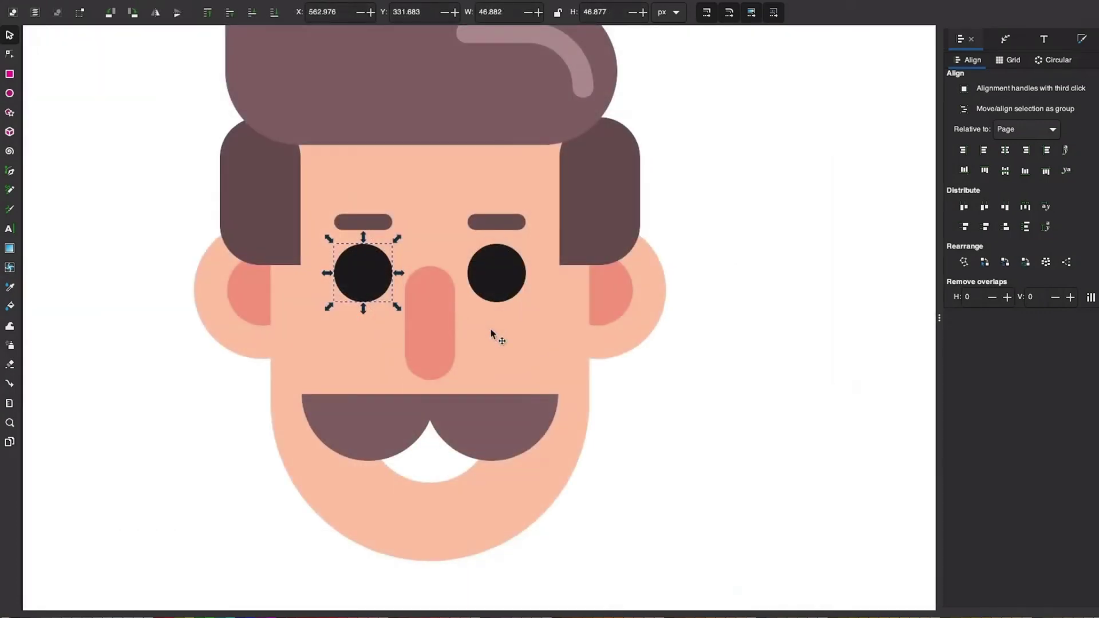
- Duplicate the moustached man's face and place the copy to the right of the original, at about X 896, Y 137 px
scroll(493, 333, "down", 3)
scroll(491, 332, "down", 4)
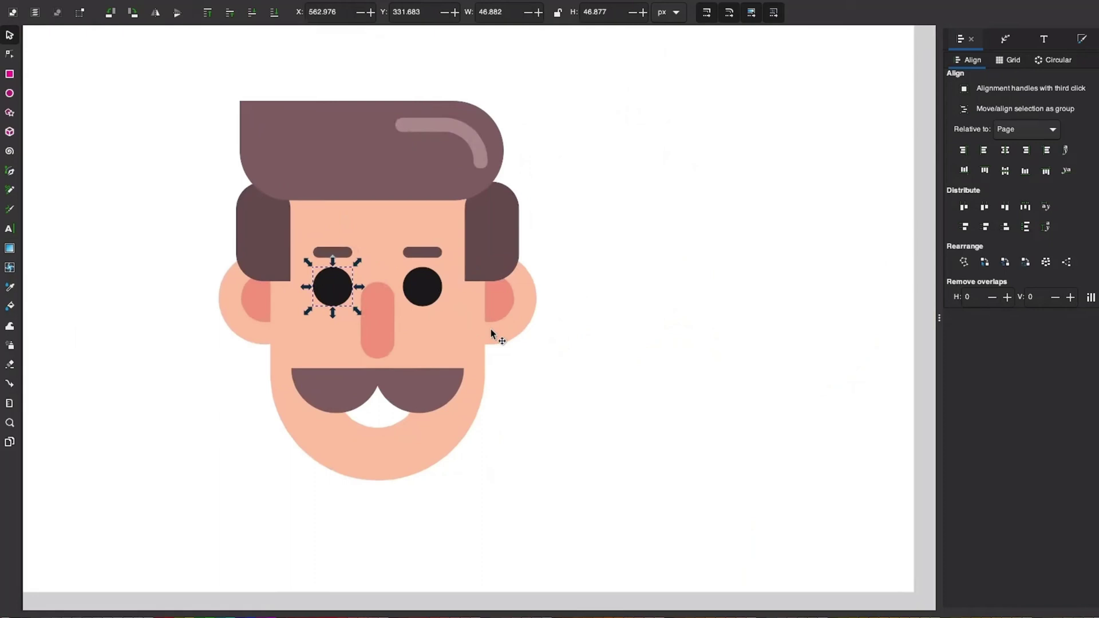
left_click(486, 289)
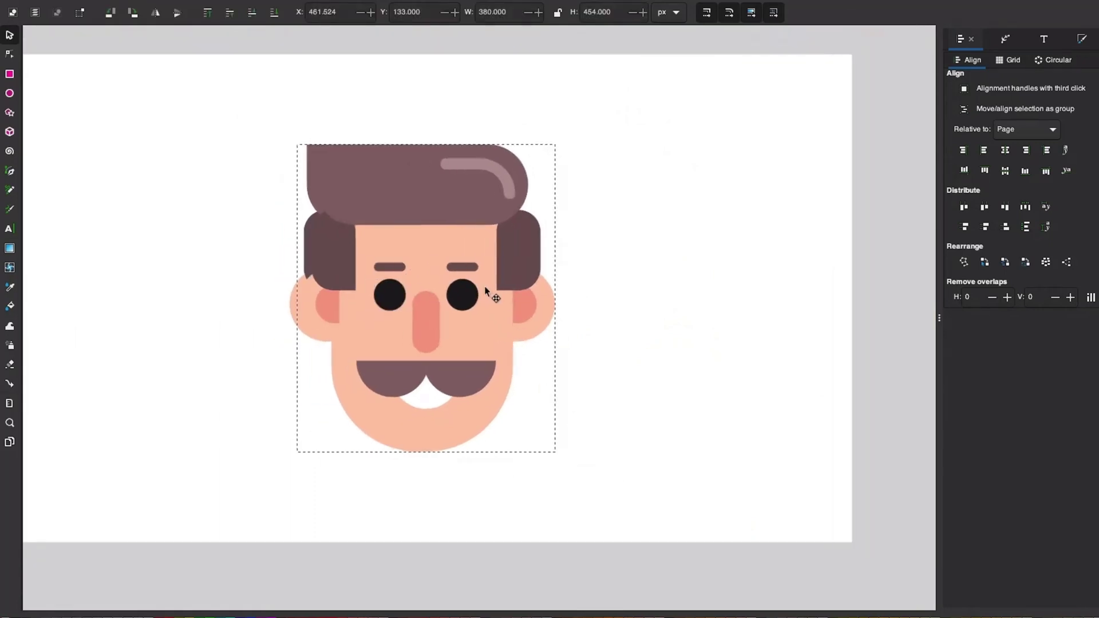
key("ctrl+d")
left_click_drag(486, 290, 730, 291)
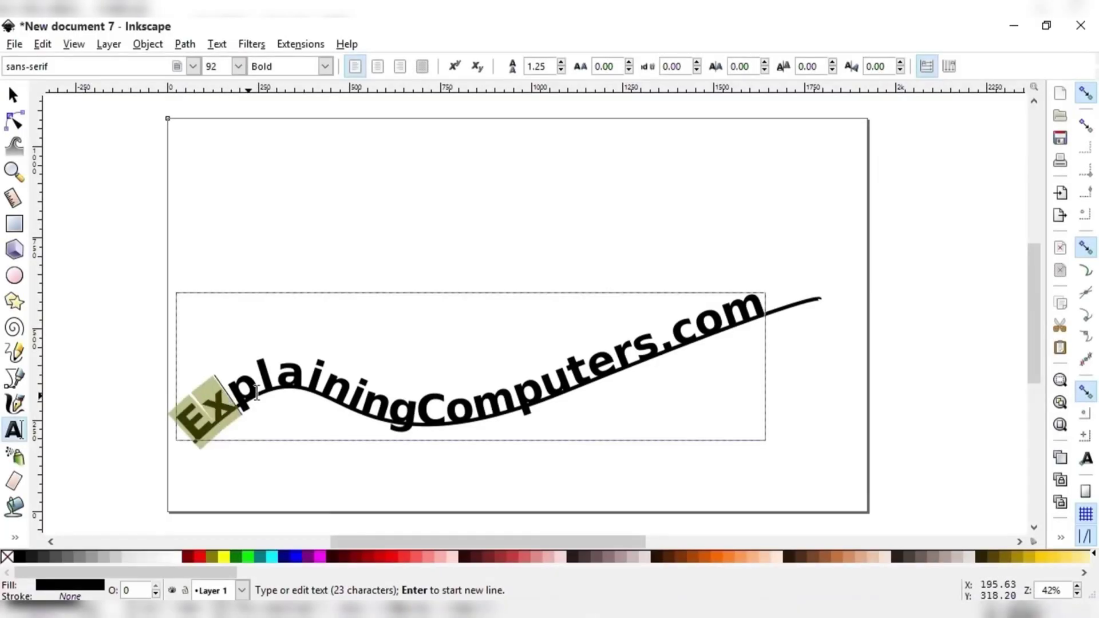
- Select the whole ExplainingComputers.com text that follows the curved path, from the first letter to the last
key("shift+Right")
key("shift+Right")
key("shift+Right")
key("shift+Right")
key("shift+Right")
key("shift+Right")
key("shift+Right")
key("shift+Right")
key("shift+Right")
key("shift+Right")
left_click_drag(697, 350, 761, 295)
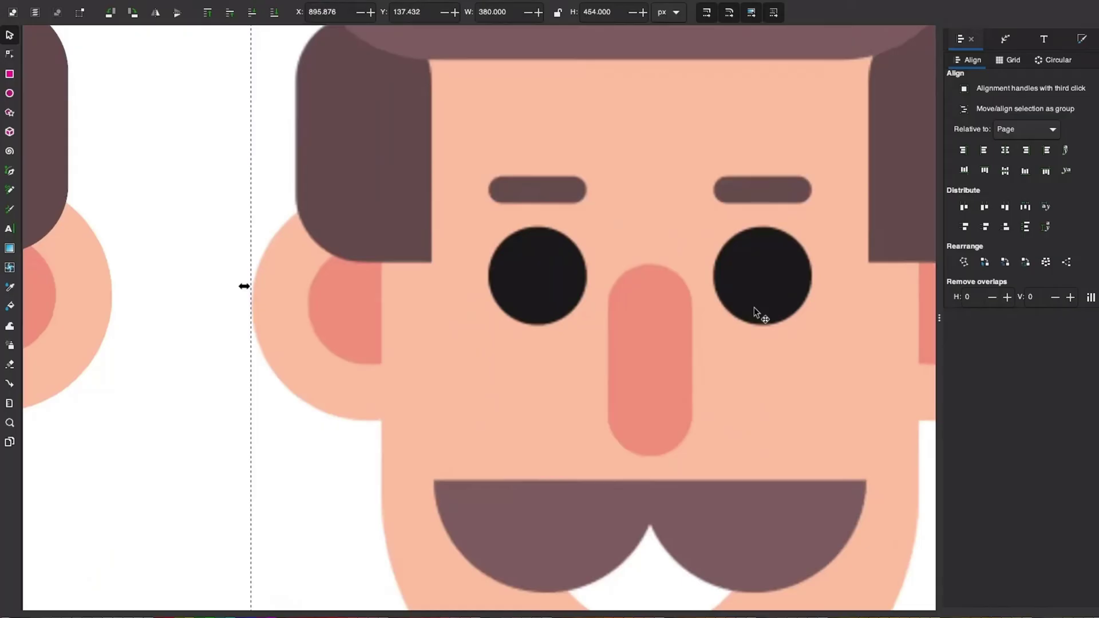
- Examine the copied face up close around the nose and the eye beside it
scroll(754, 310, "up", 5)
scroll(754, 309, "up", 1)
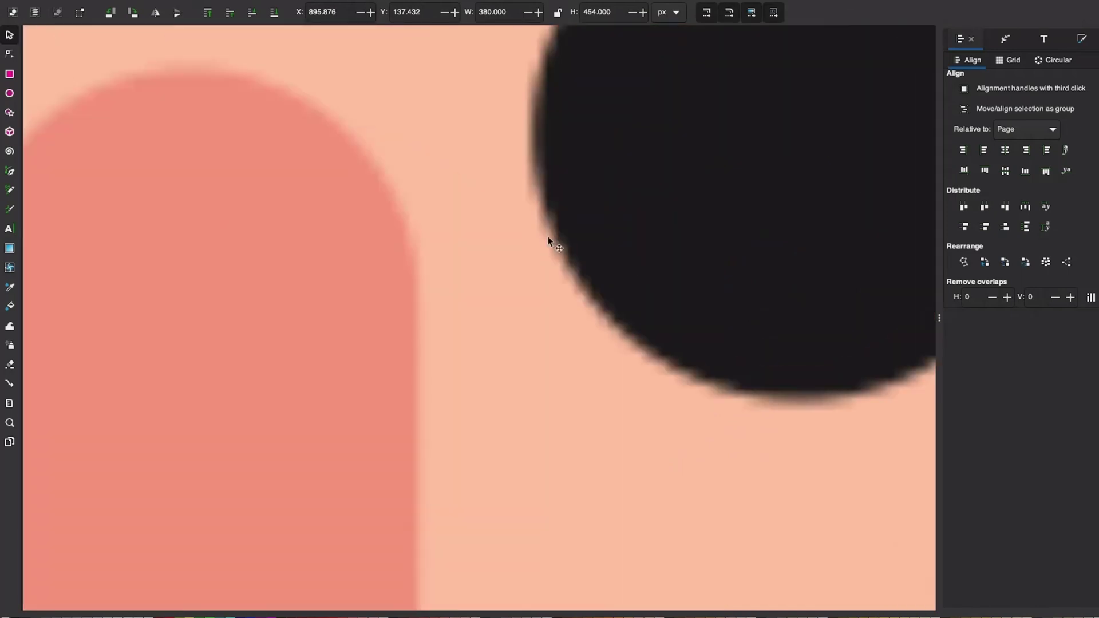
scroll(547, 239, "up", 3)
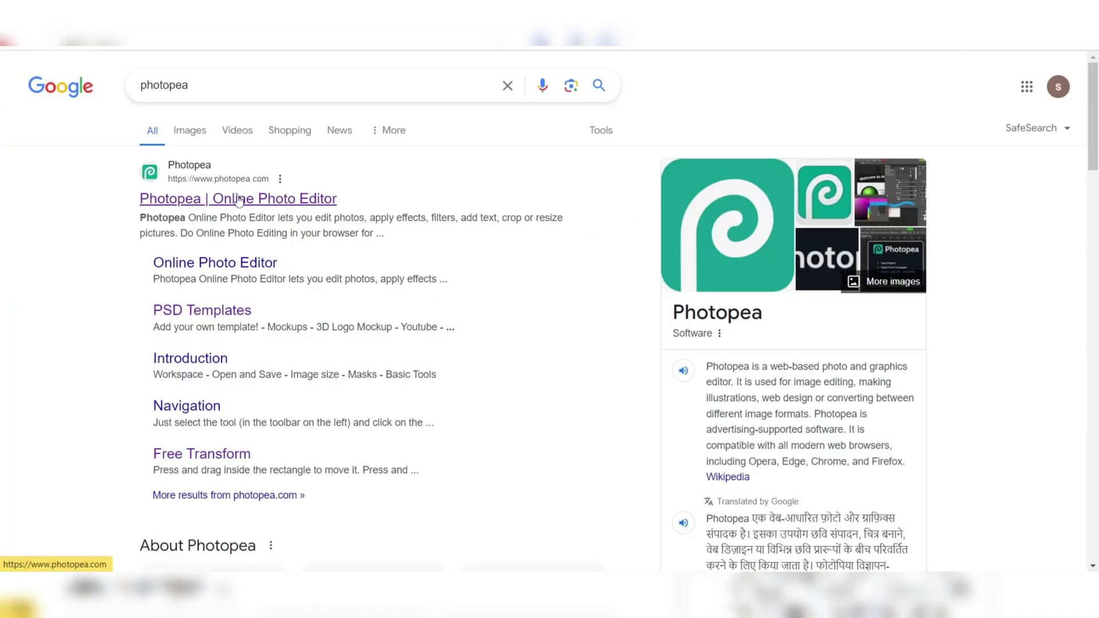
- Open the Photopea online editor from the search results and visit each file location from This Device to PeaGames, returning to Home
left_click(239, 200)
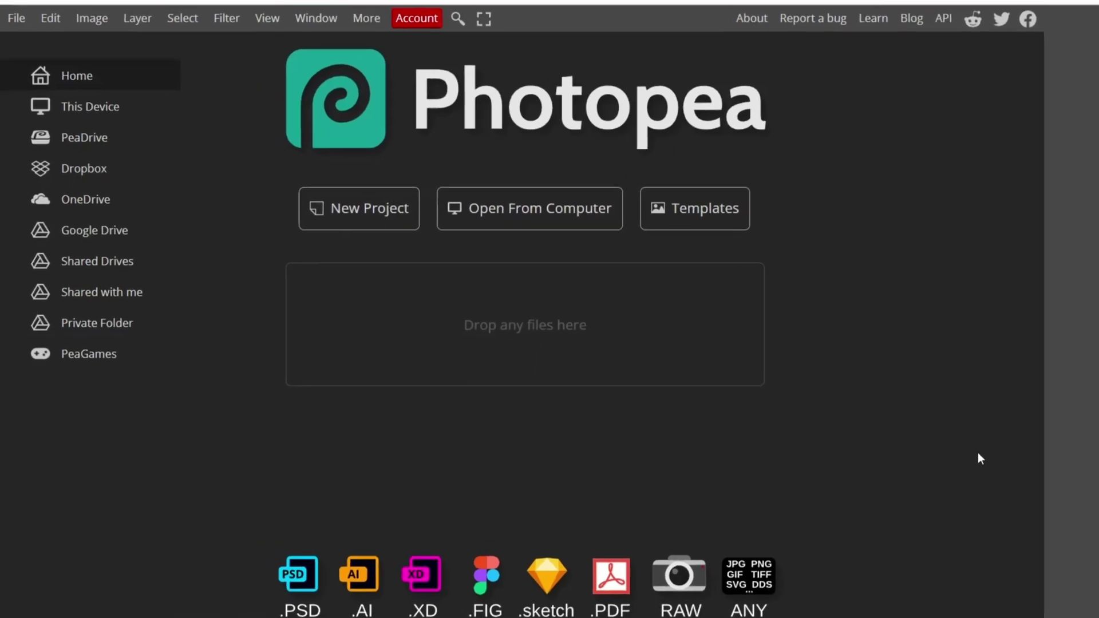
left_click(102, 112)
left_click(95, 140)
left_click(95, 167)
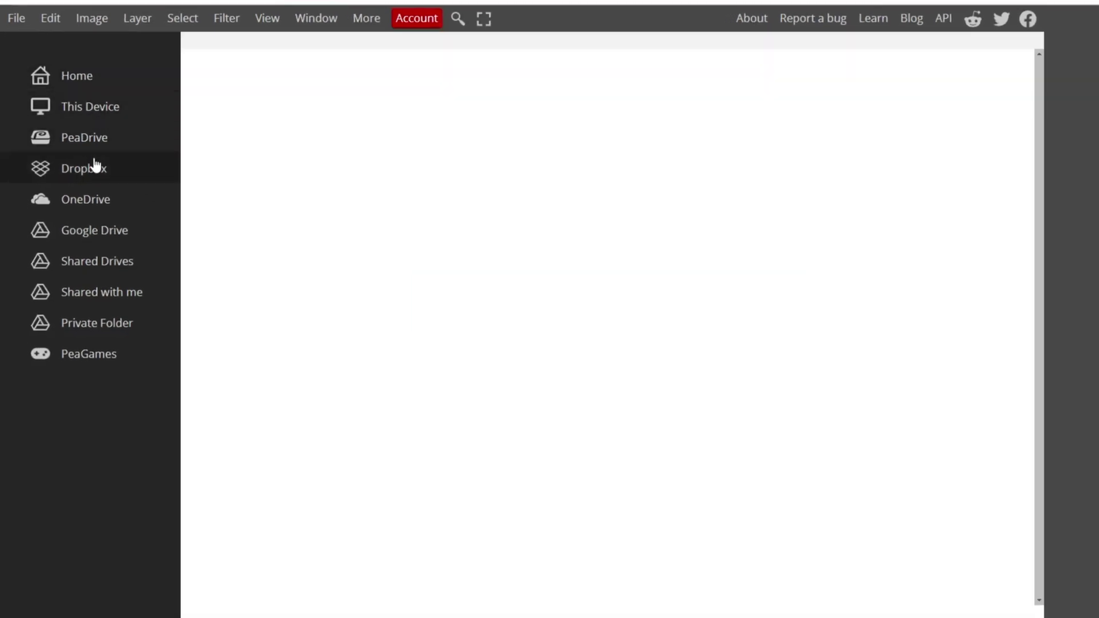
left_click(96, 198)
left_click(96, 229)
left_click(96, 261)
left_click(97, 293)
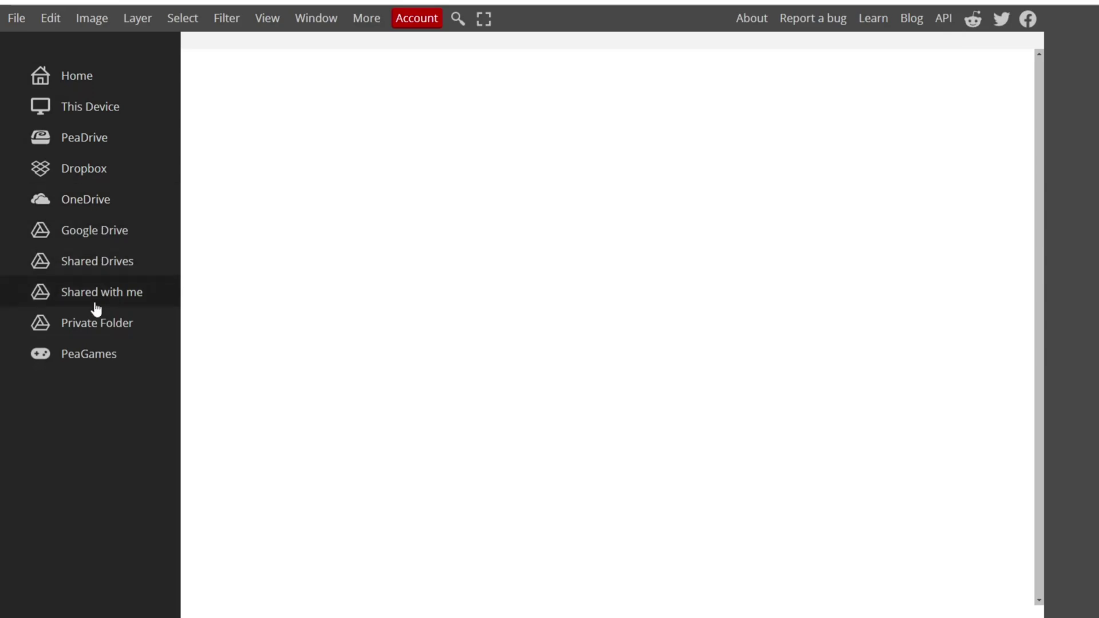
left_click(95, 324)
left_click(95, 347)
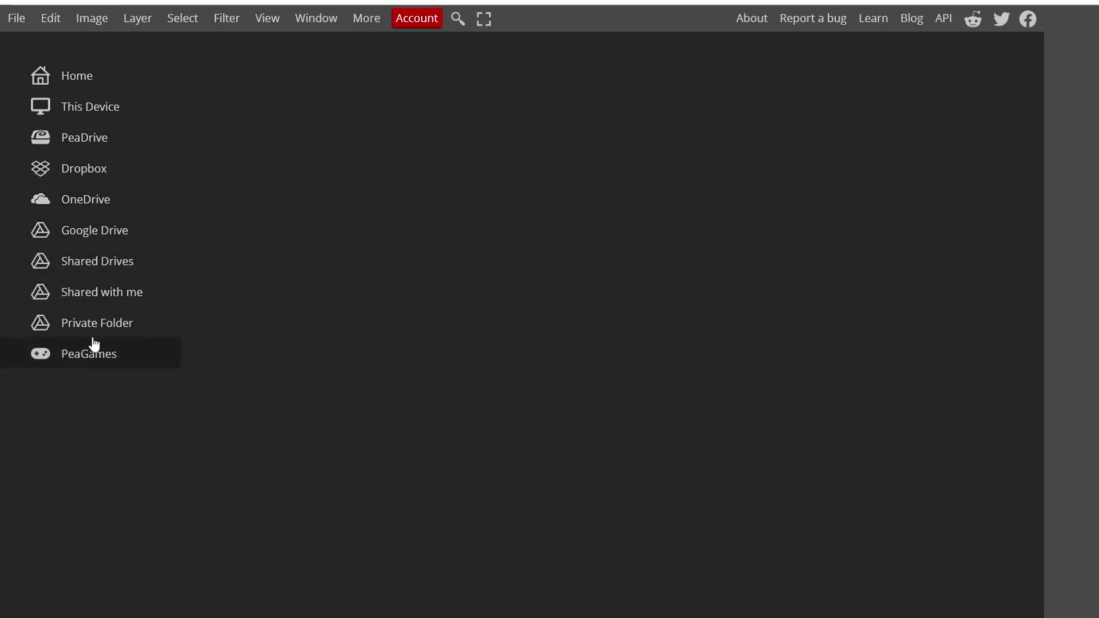
left_click(77, 80)
left_click(53, 20)
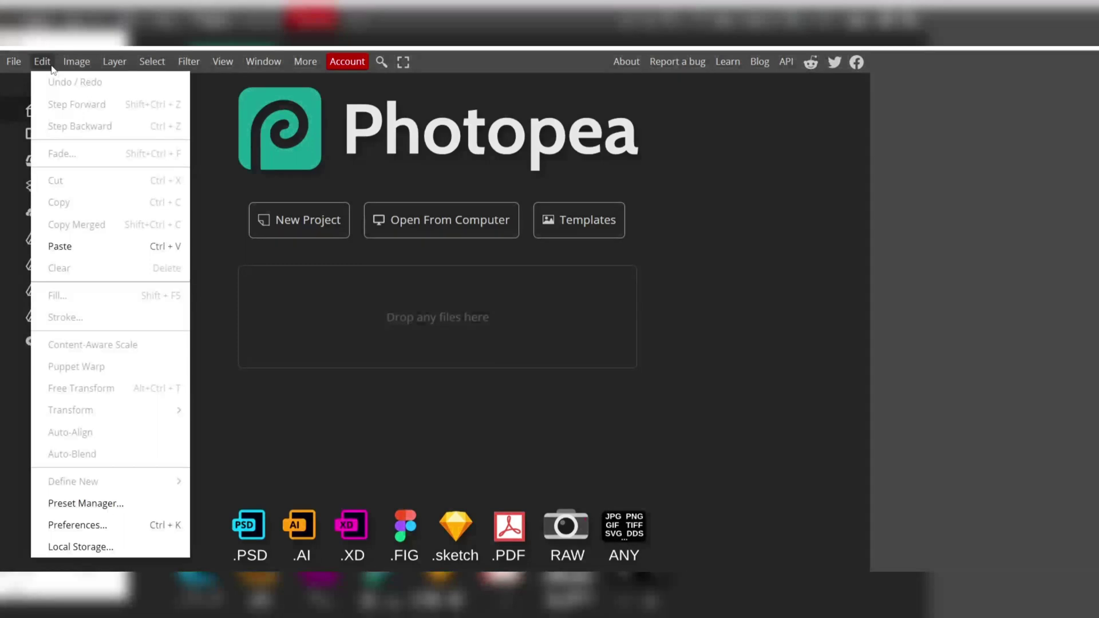
left_click(289, 358)
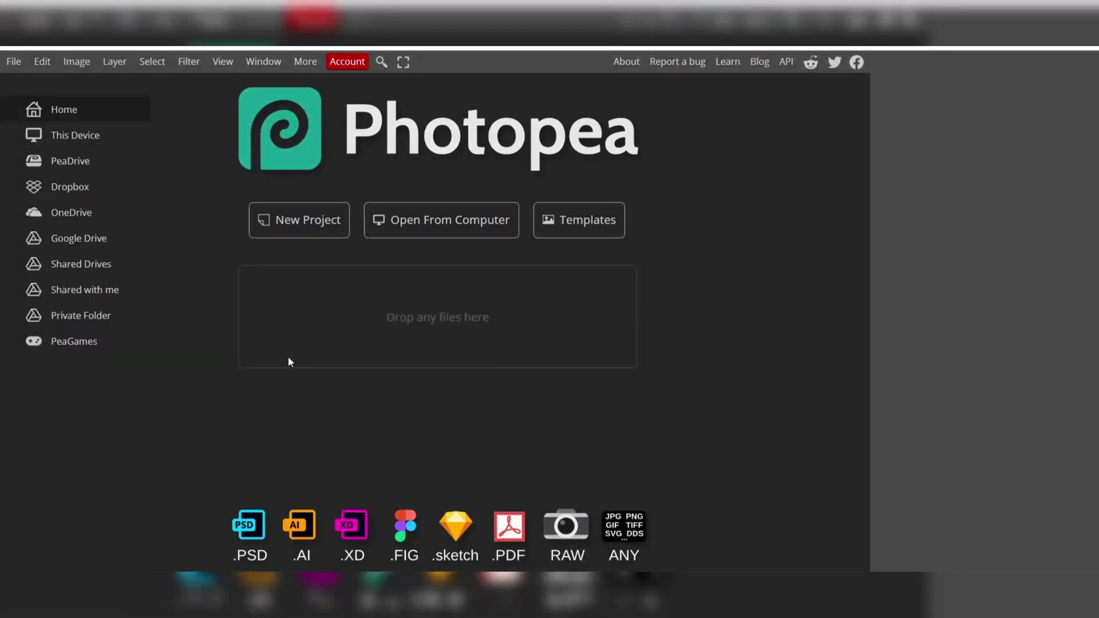
left_click(160, 62)
left_click(152, 61)
left_click(114, 62)
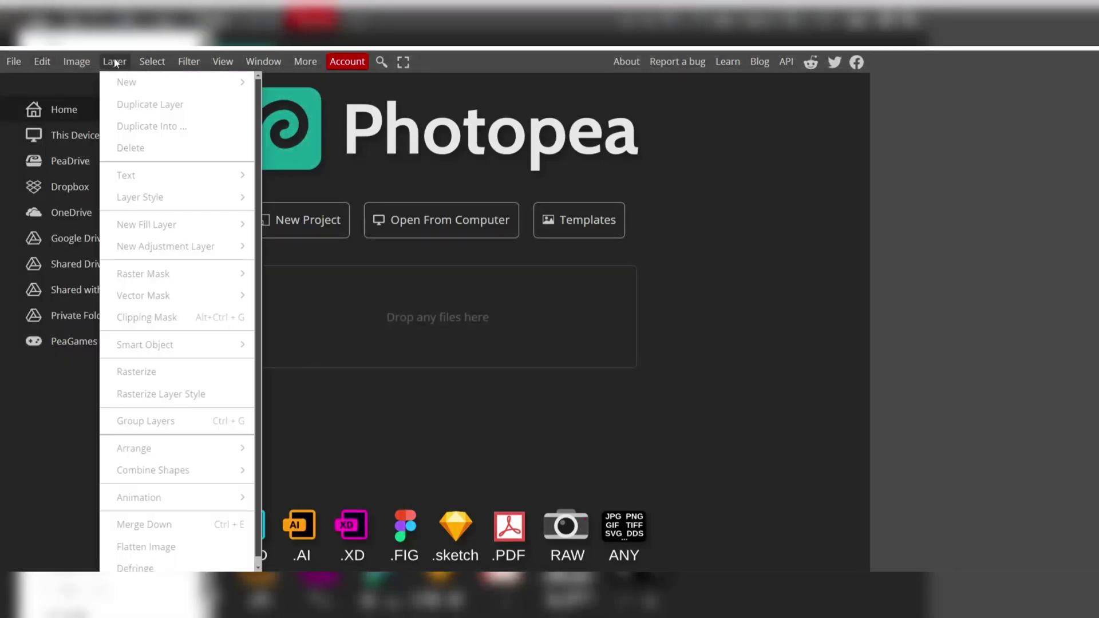
left_click(114, 61)
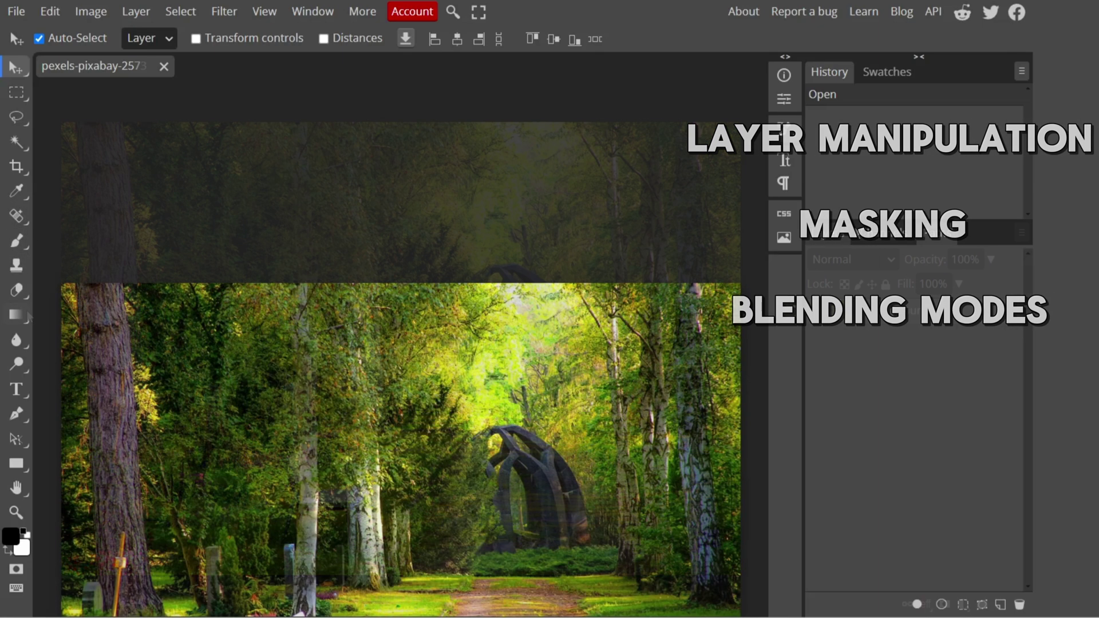
- View the Red, Green and Blue channels of the forest photo individually
left_click(878, 294)
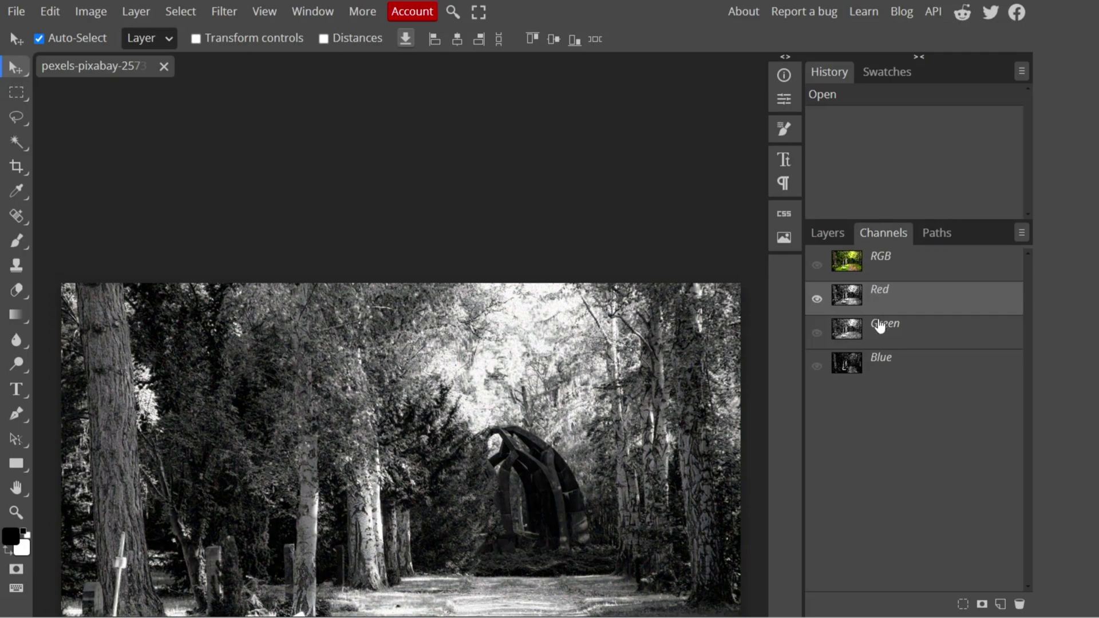
left_click(880, 332)
left_click(881, 366)
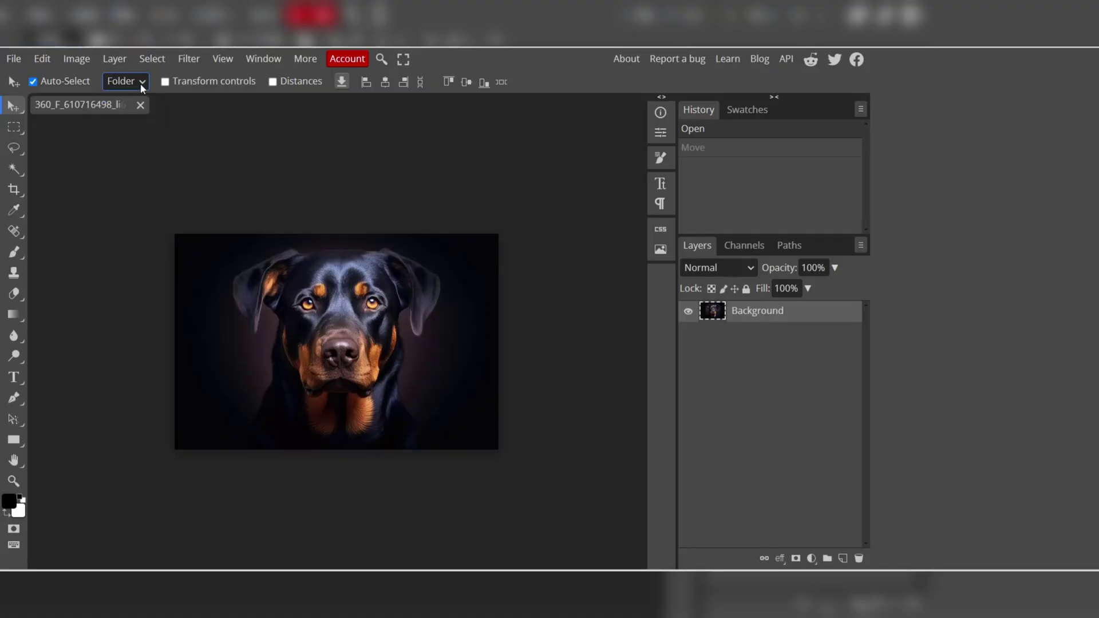
- Set the Move tool's auto-select to Layer and draw a rectangular selection about 385 by 251 px around the dog's head
left_click(140, 83)
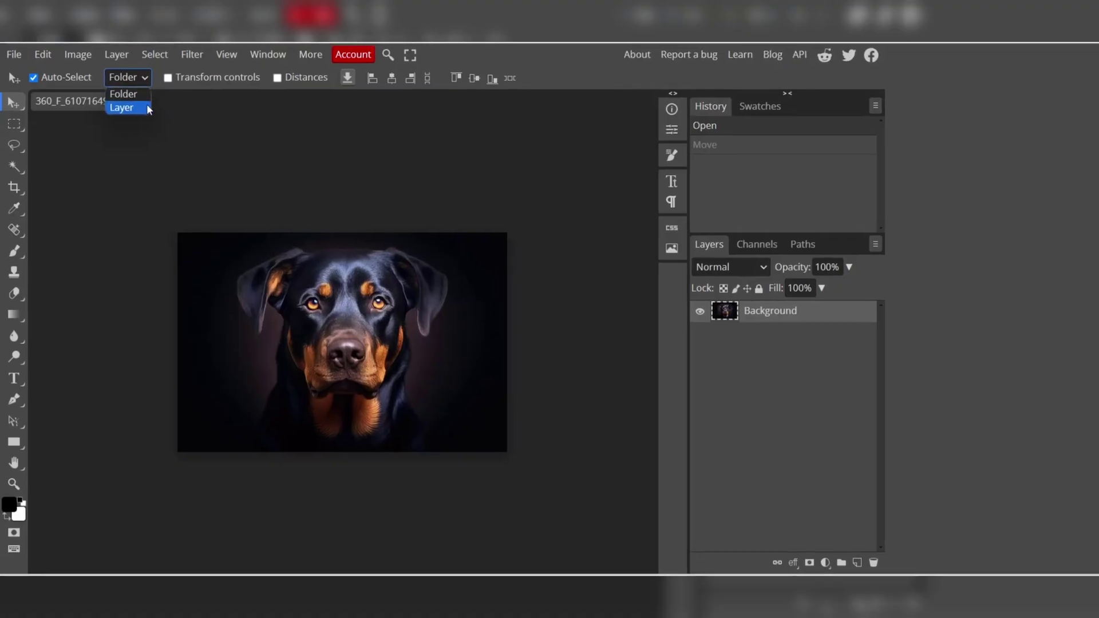
left_click(144, 103)
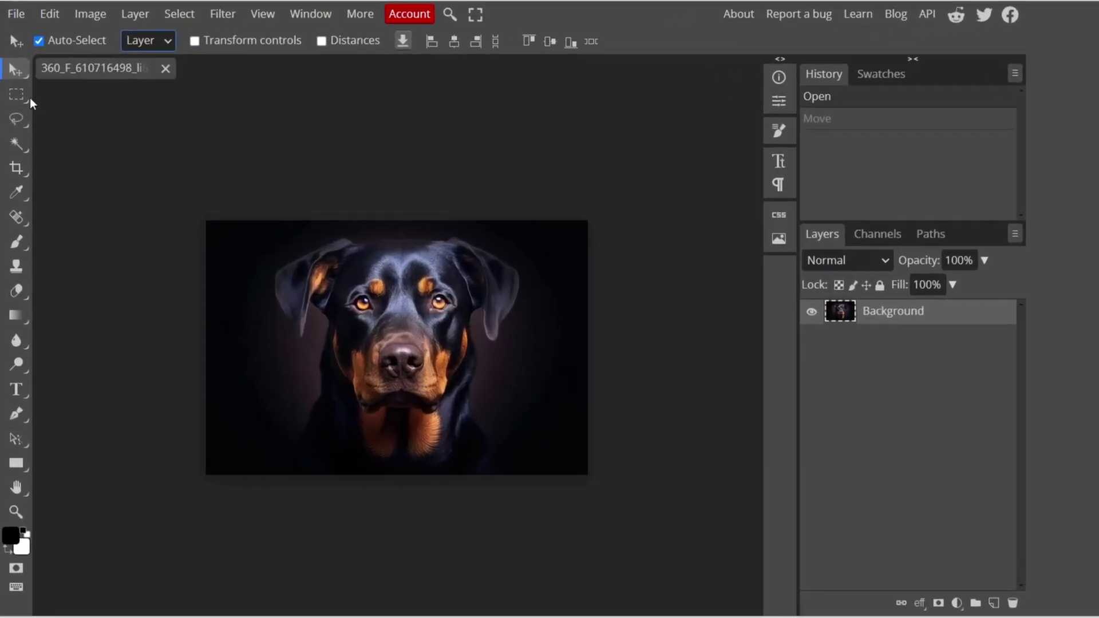
left_click(29, 97)
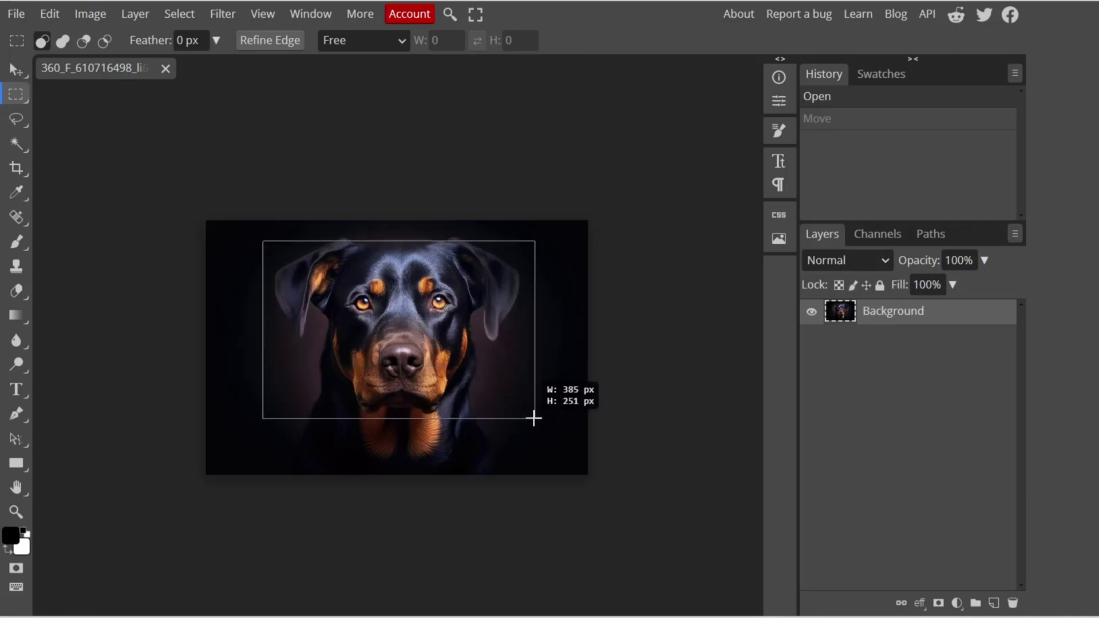
left_click_drag(533, 418, 524, 413)
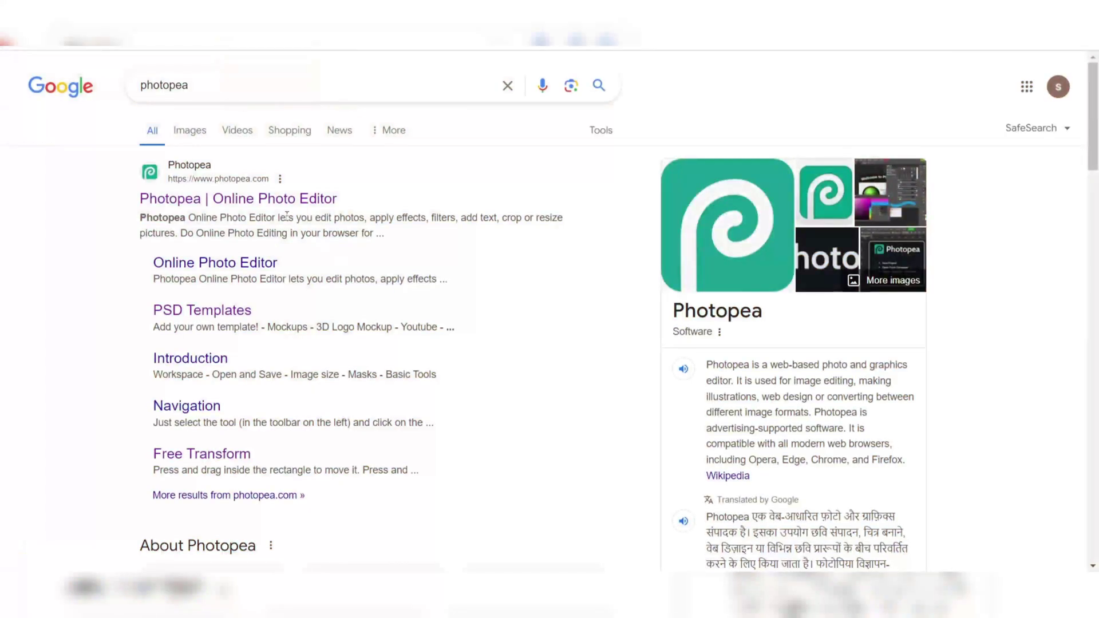
- Open the Photopea online editor from the search results and look over its start page and editing commands
left_click(239, 200)
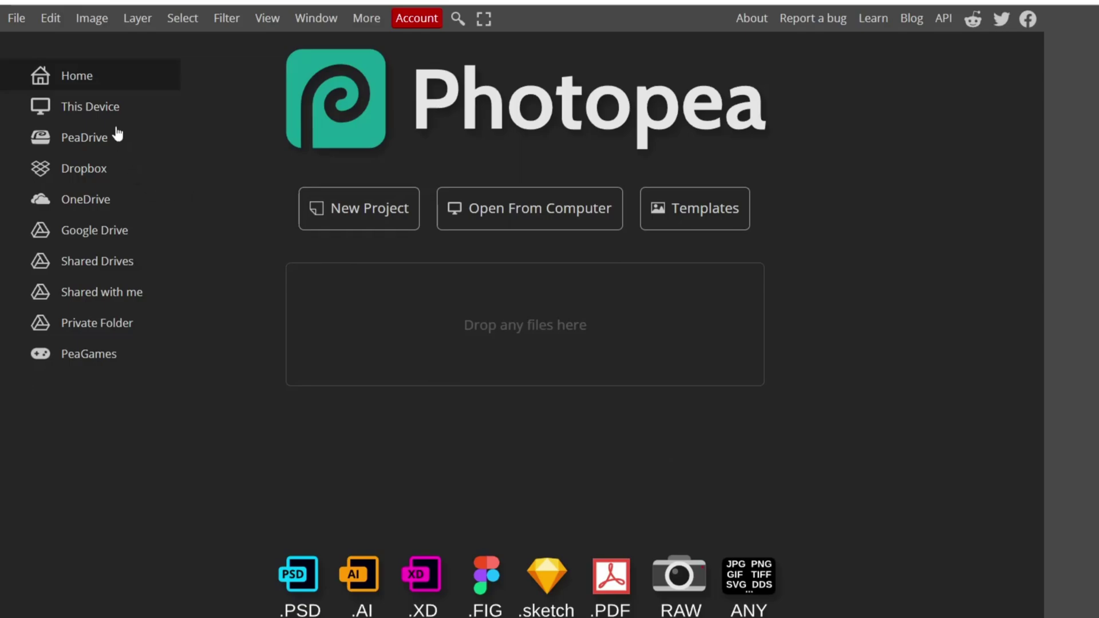
left_click(101, 114)
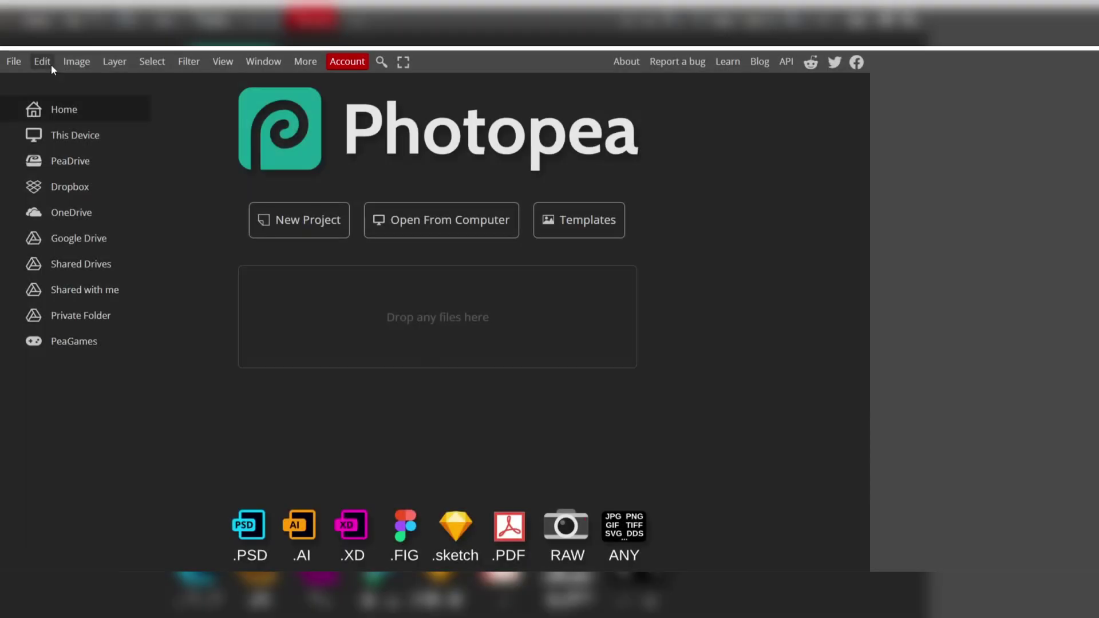
left_click(57, 22)
left_click(325, 444)
left_click(162, 61)
left_click(161, 63)
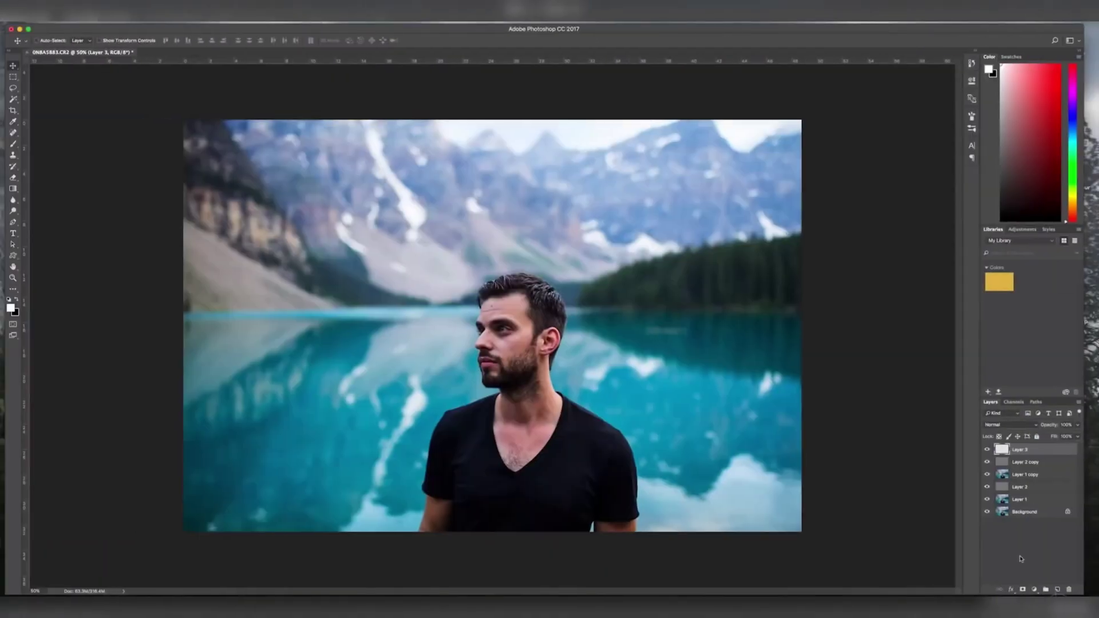
key("shift+F5")
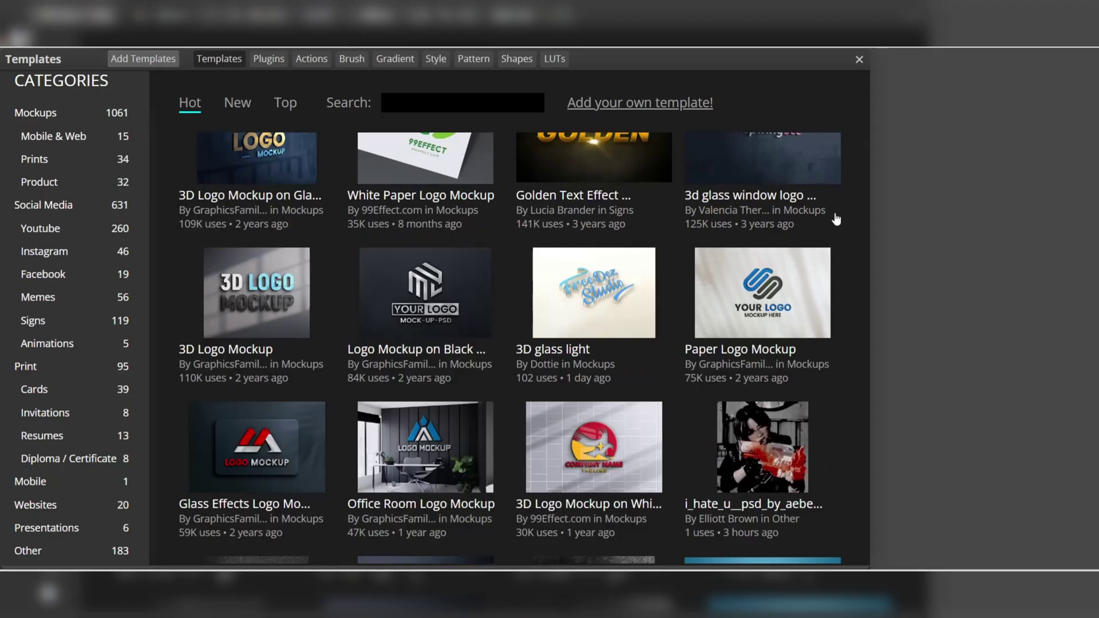
- Browse the Hot templates in Photopea's template gallery, going past the logo mockups to the text and social media designs
scroll(847, 229, "down", 4)
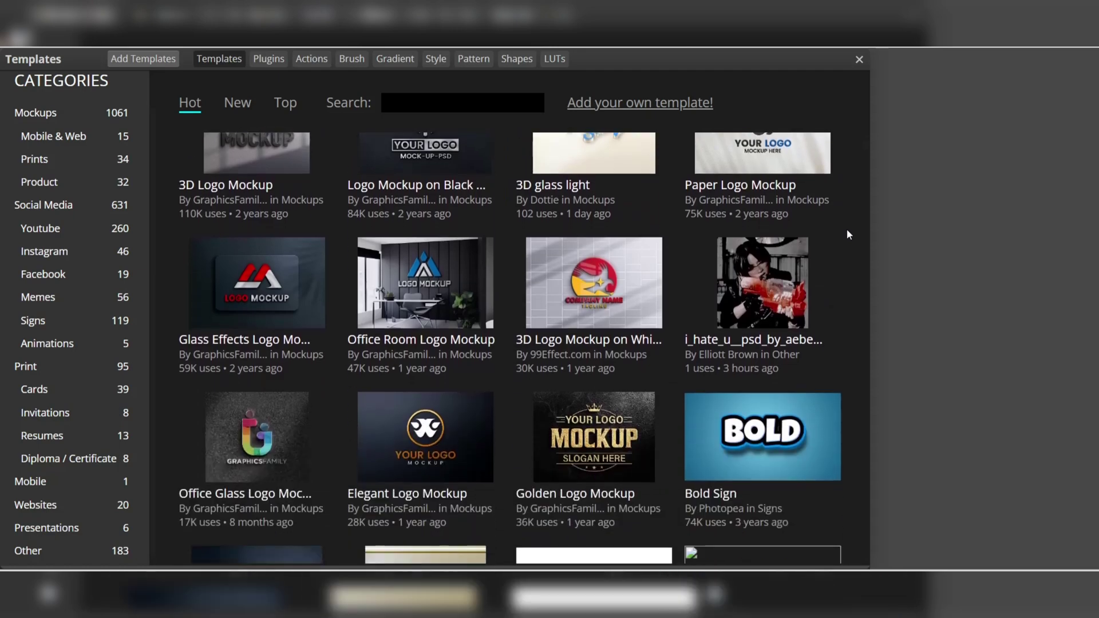
scroll(847, 228, "down", 8)
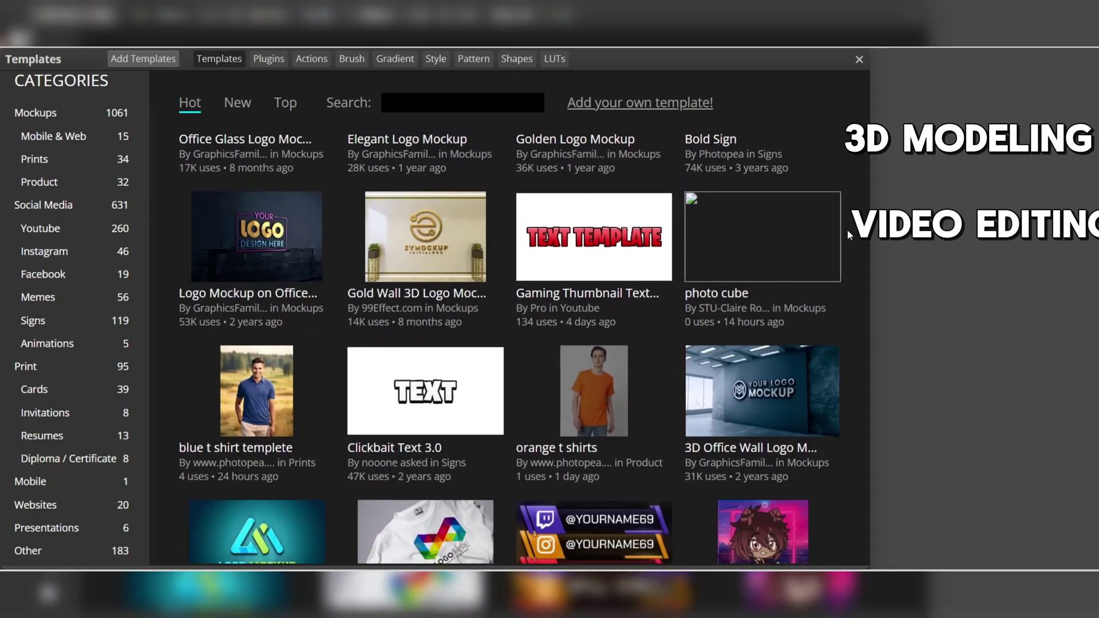
scroll(850, 235, "down", 6)
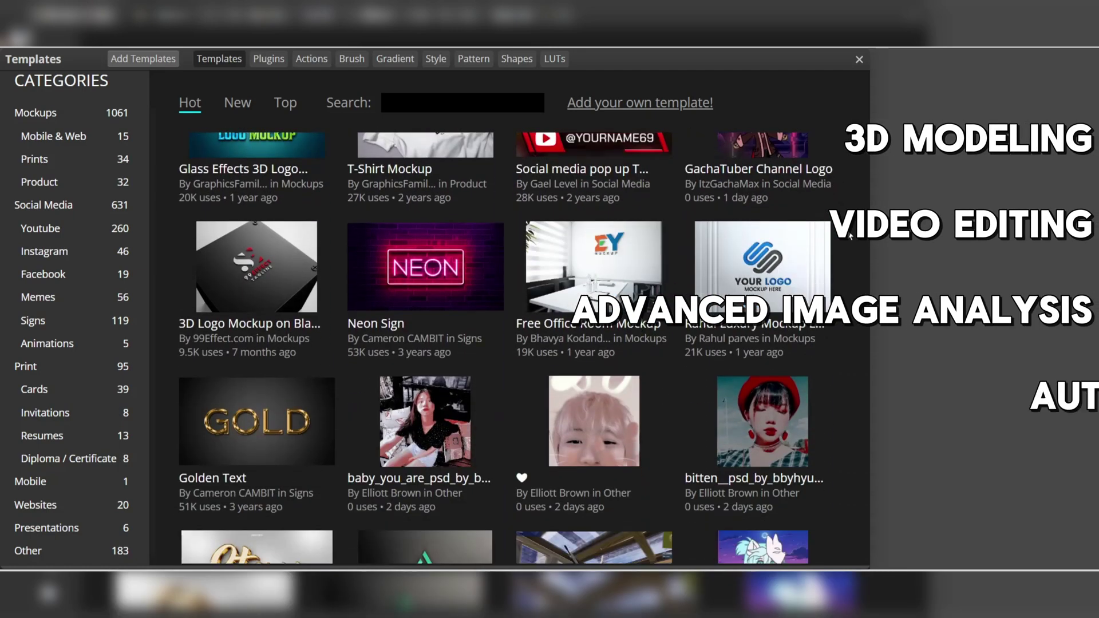
scroll(850, 235, "down", 4)
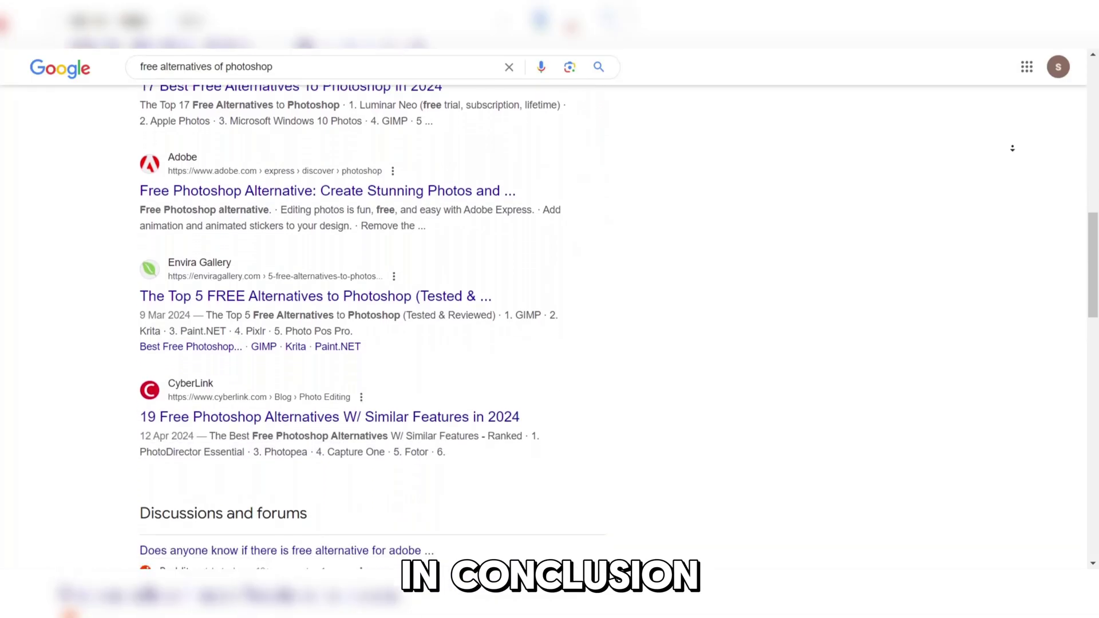
- Look through the Google results for "free alternatives of photoshop" and the Krita website's overview of tools for artists
scroll(1013, 148, "down", 3)
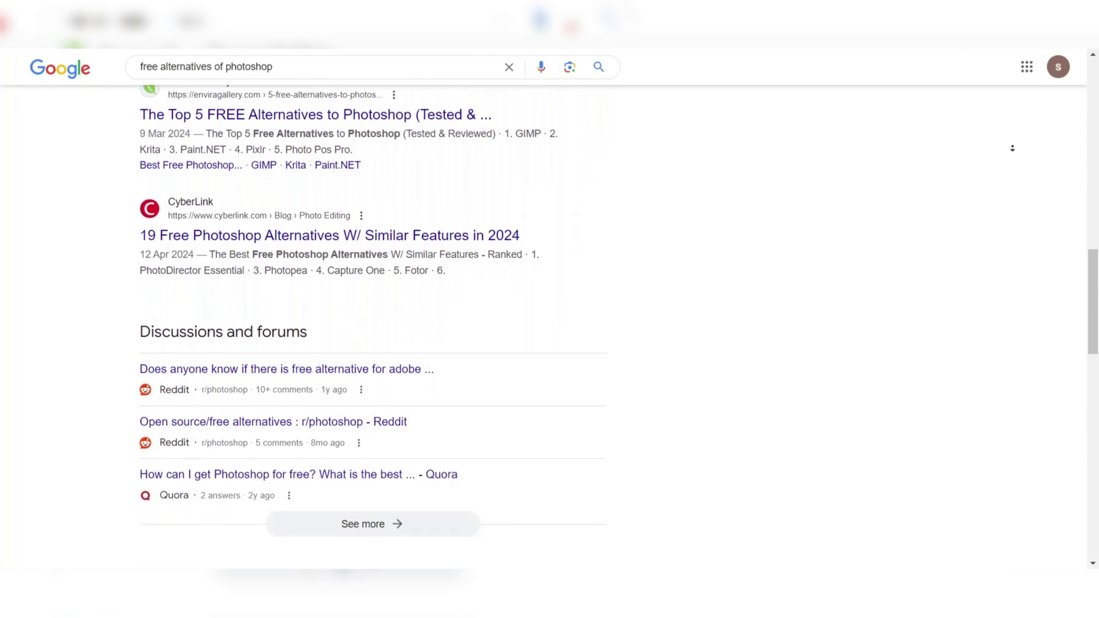
scroll(1013, 148, "down", 3)
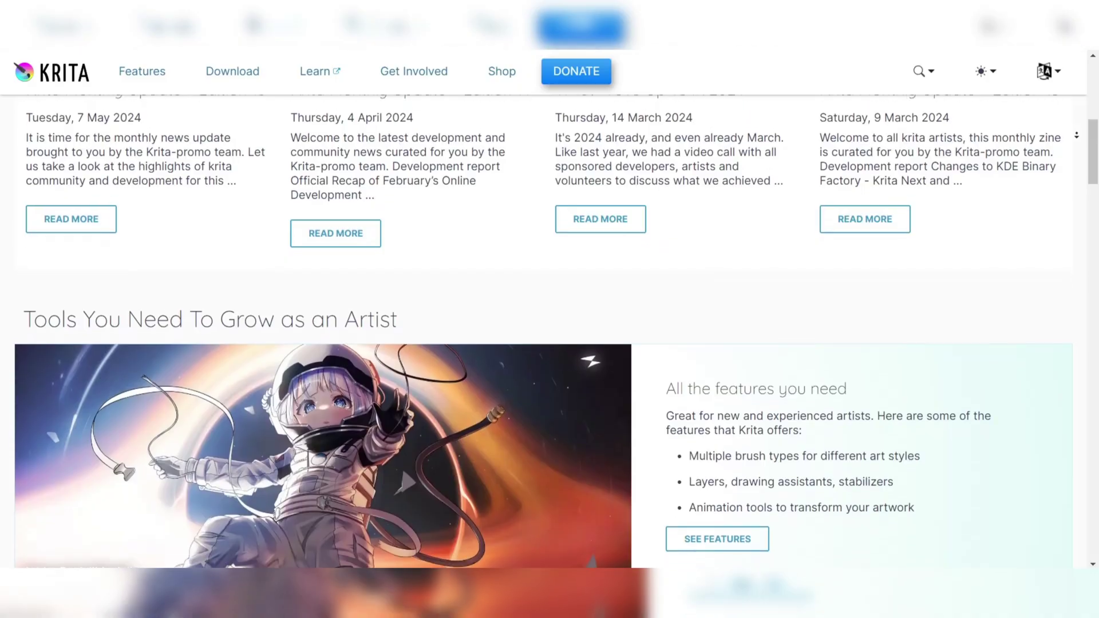
scroll(550, 309, "down", 2)
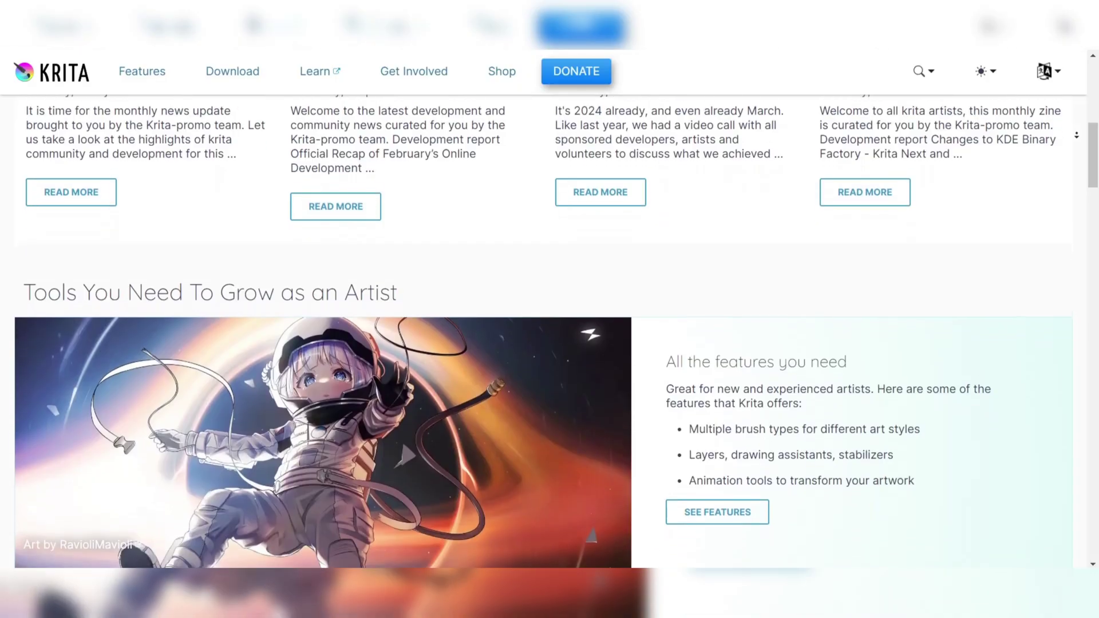
scroll(550, 310, "down", 2)
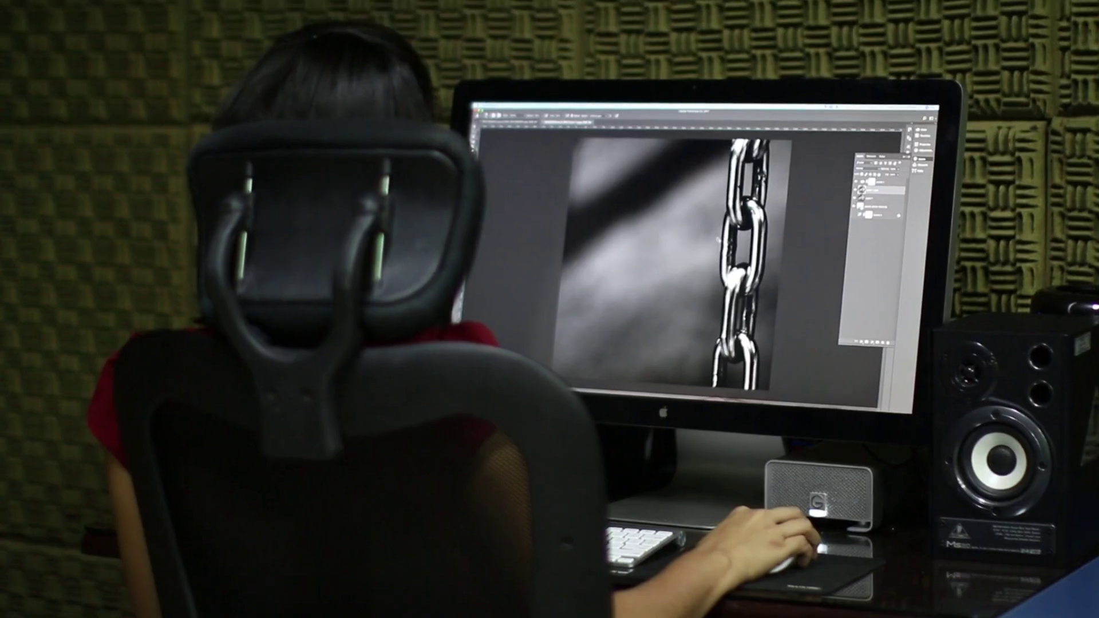